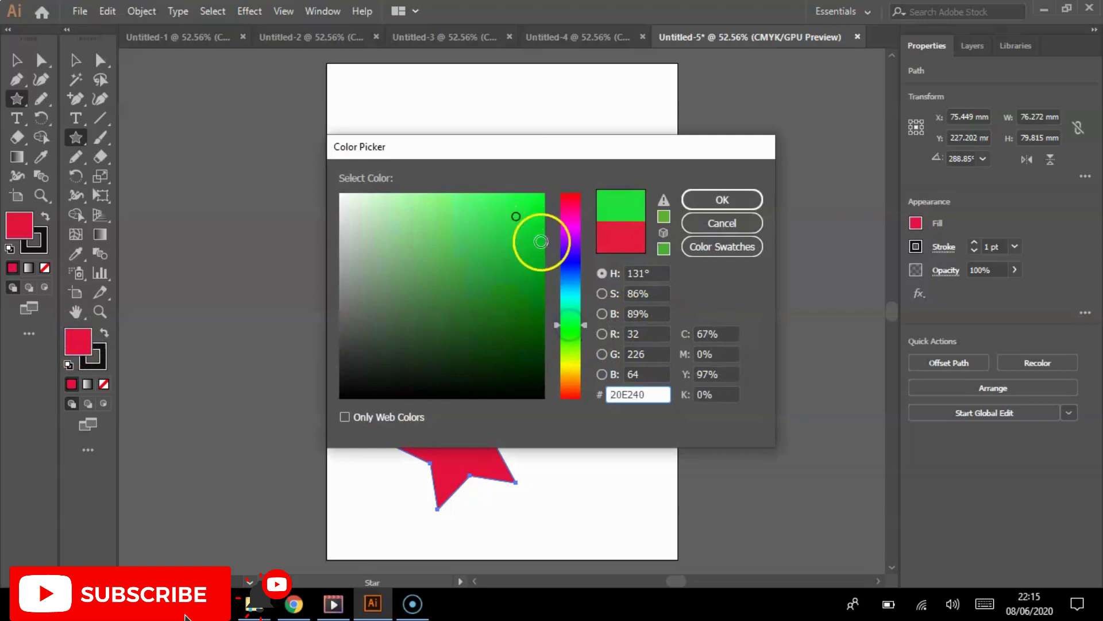
# - Fill the star with green, shift it about 20 mm to the right on the artboard and deselect it
pyautogui.click(539, 242)
pyautogui.click(709, 199)
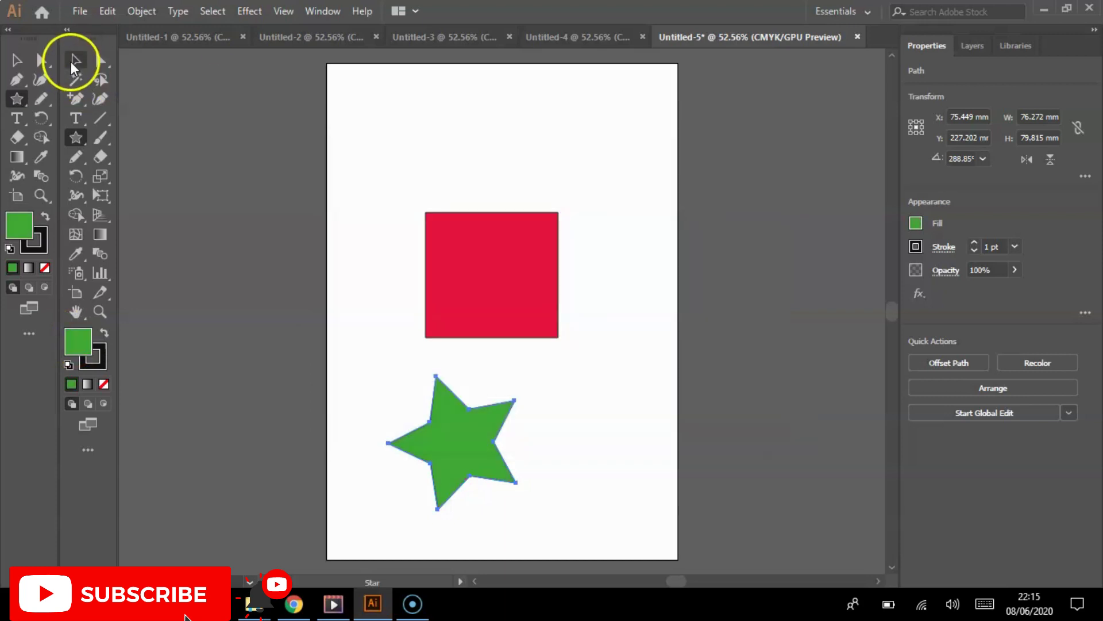
pyautogui.click(72, 60)
pyautogui.moveTo(471, 452); pyautogui.dragTo(505, 458)
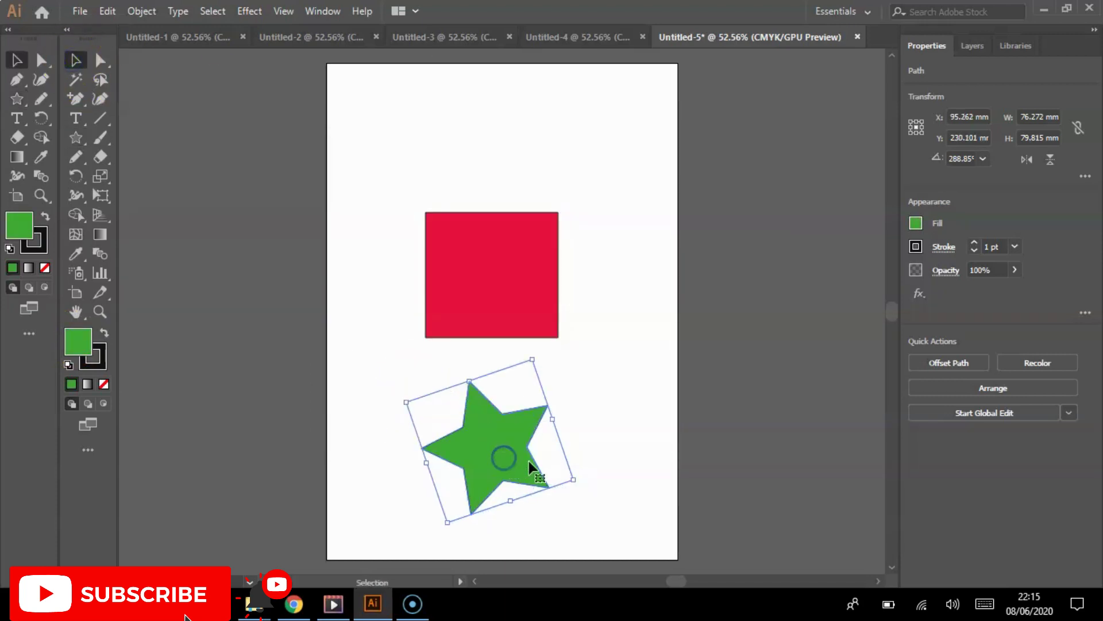
pyautogui.click(631, 363)
pyautogui.click(545, 370)
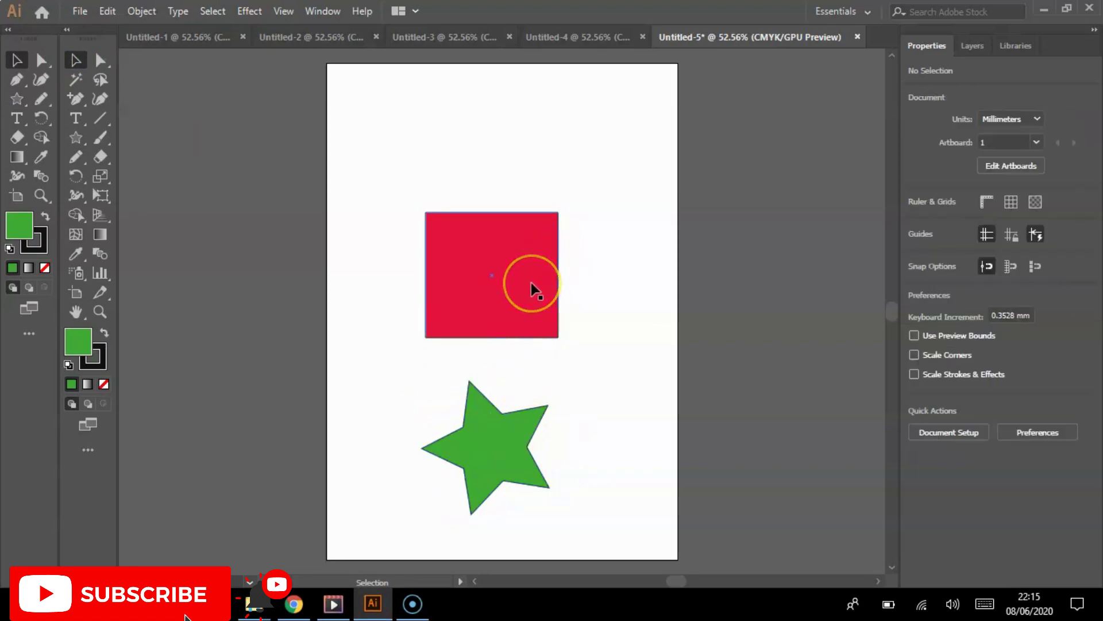
# - Use the Selection tool to select the green star and then the red square
pyautogui.click(157, 40)
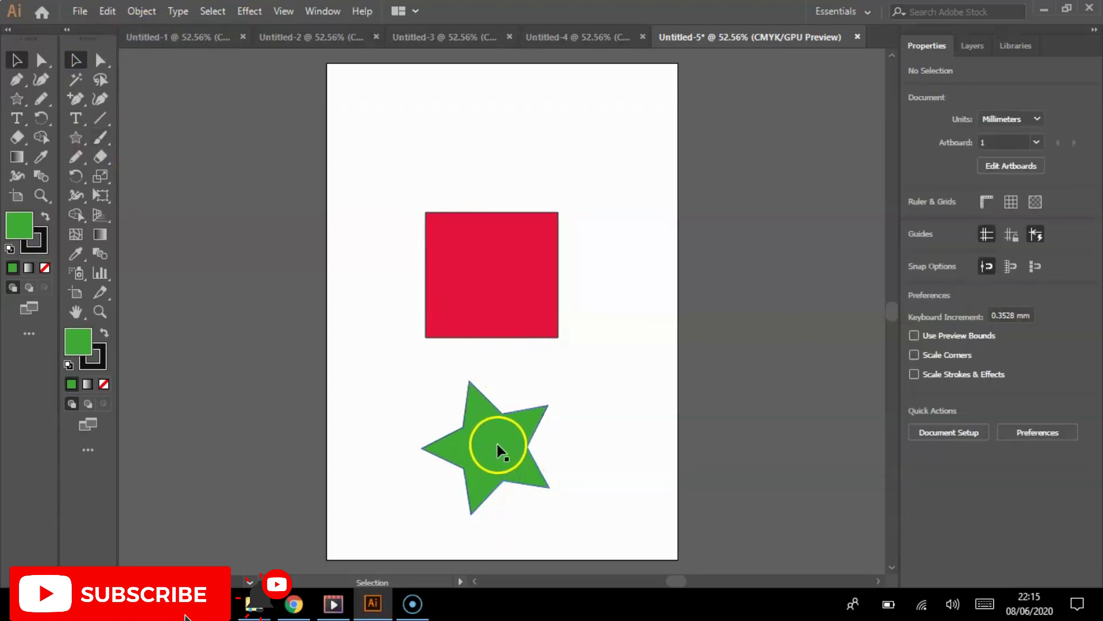
pyautogui.click(71, 58)
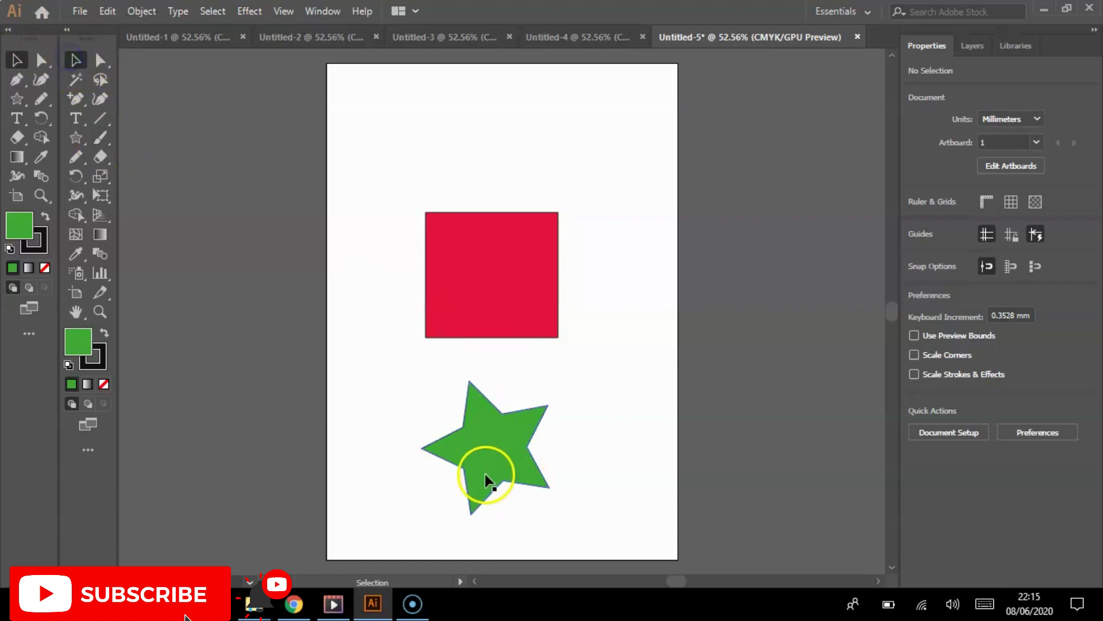
pyautogui.click(485, 452)
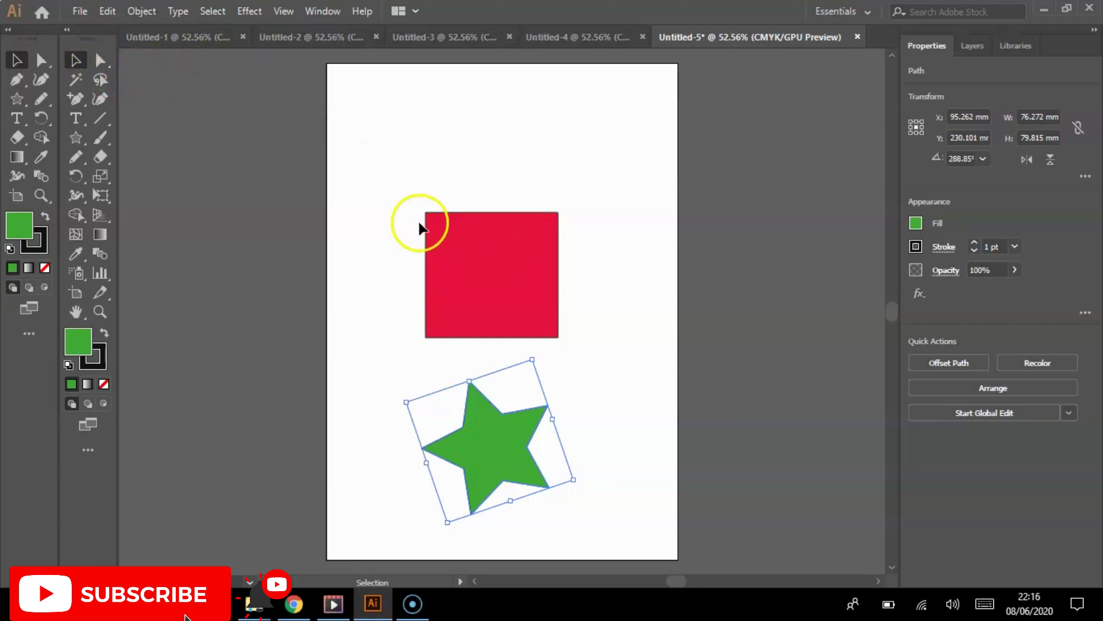
pyautogui.click(488, 248)
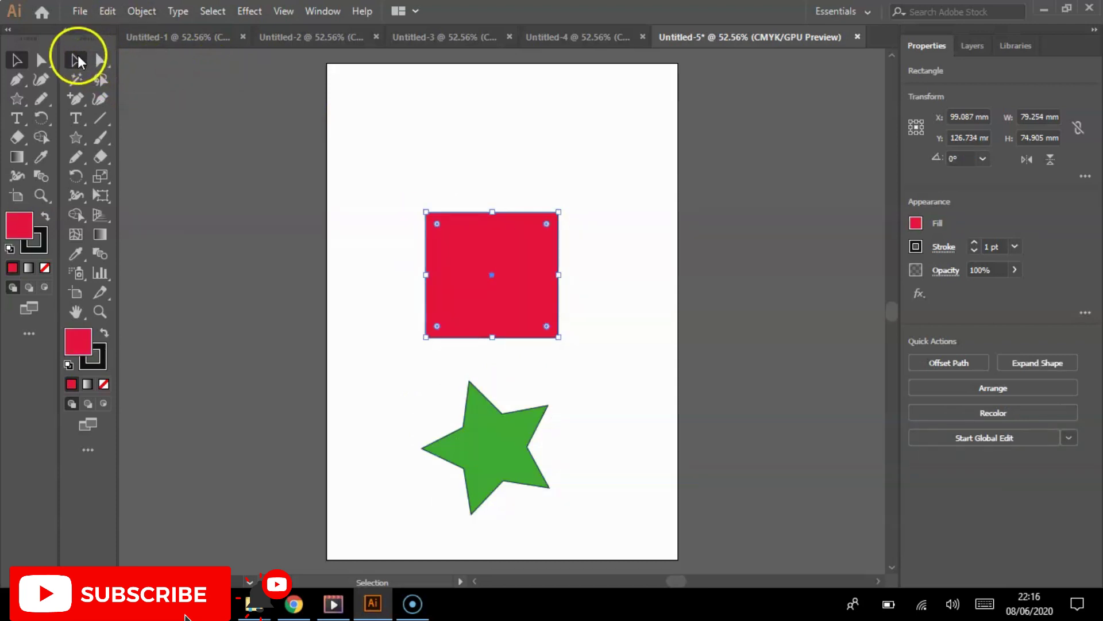
# - Draw a red rectangle about 79 by 73 mm in the middle of the empty artboard
pyautogui.moveTo(75, 140); pyautogui.dragTo(121, 142)
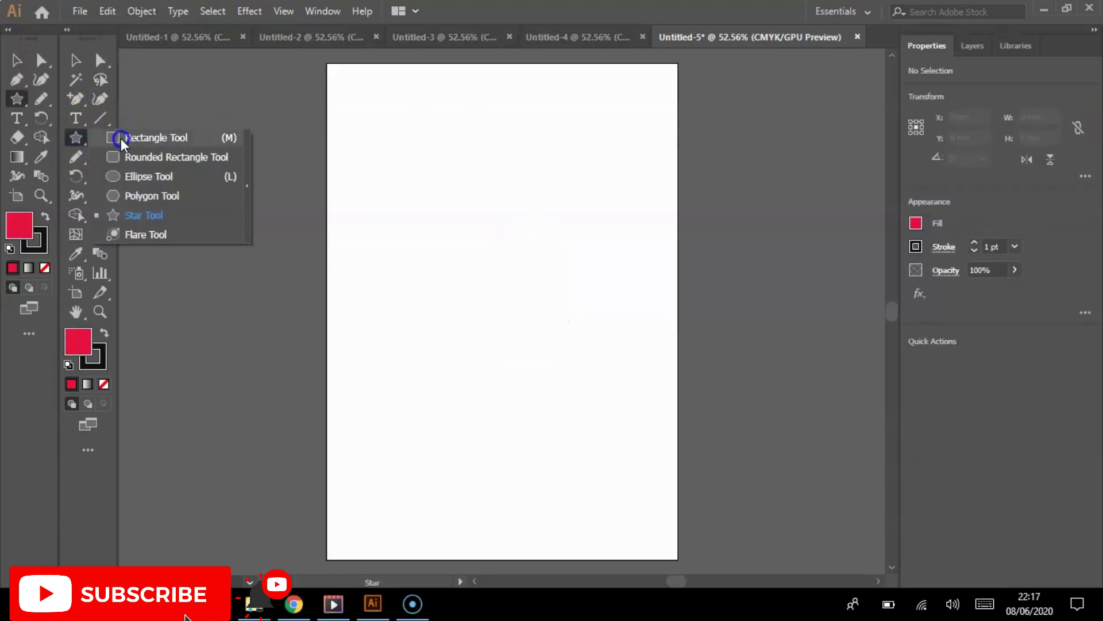
pyautogui.moveTo(448, 254); pyautogui.dragTo(580, 376)
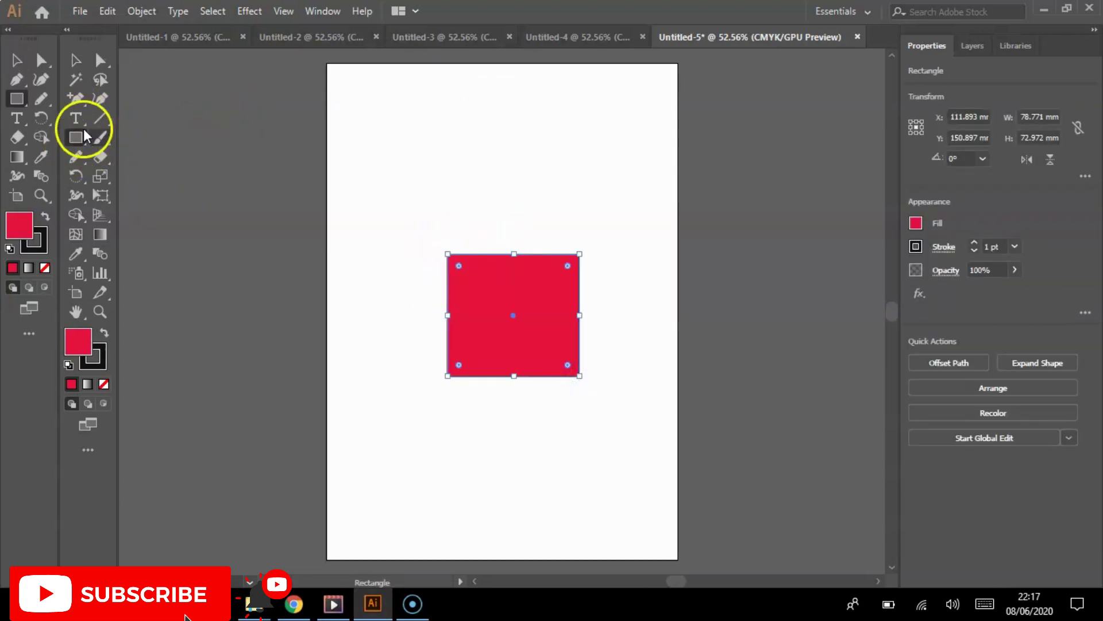
# - With Direct Selection, spread the rectangle's two bottom corners outward to about X 62 mm and X 160 mm, both at Y 191 mm
pyautogui.click(101, 61)
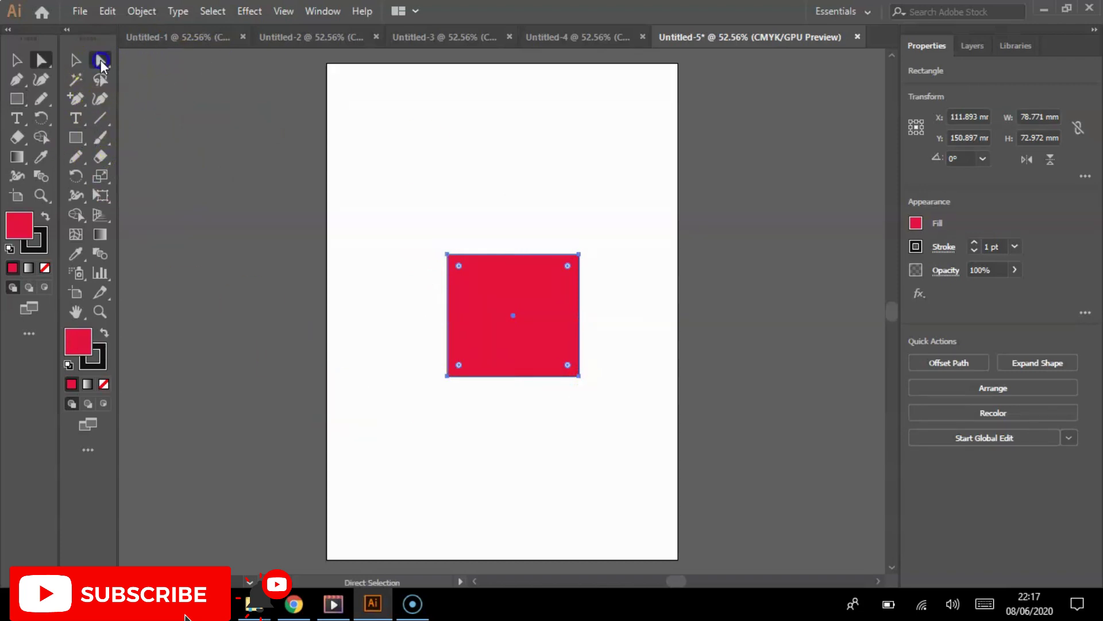
pyautogui.moveTo(101, 61); pyautogui.dragTo(174, 60)
pyautogui.moveTo(101, 61); pyautogui.dragTo(181, 58)
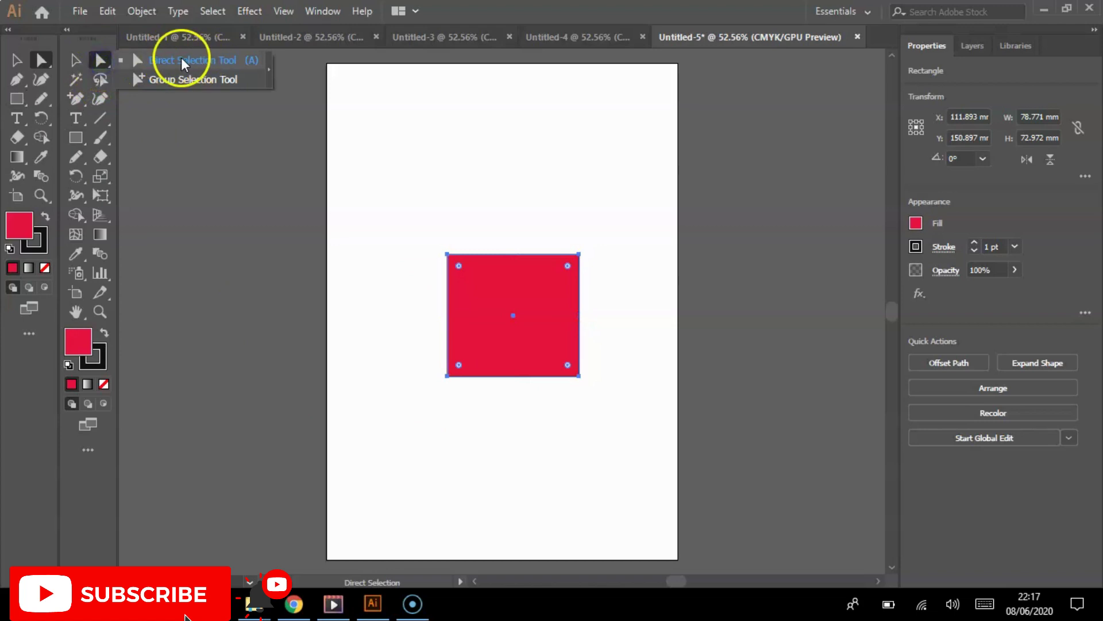
pyautogui.click(181, 59)
pyautogui.click(421, 353)
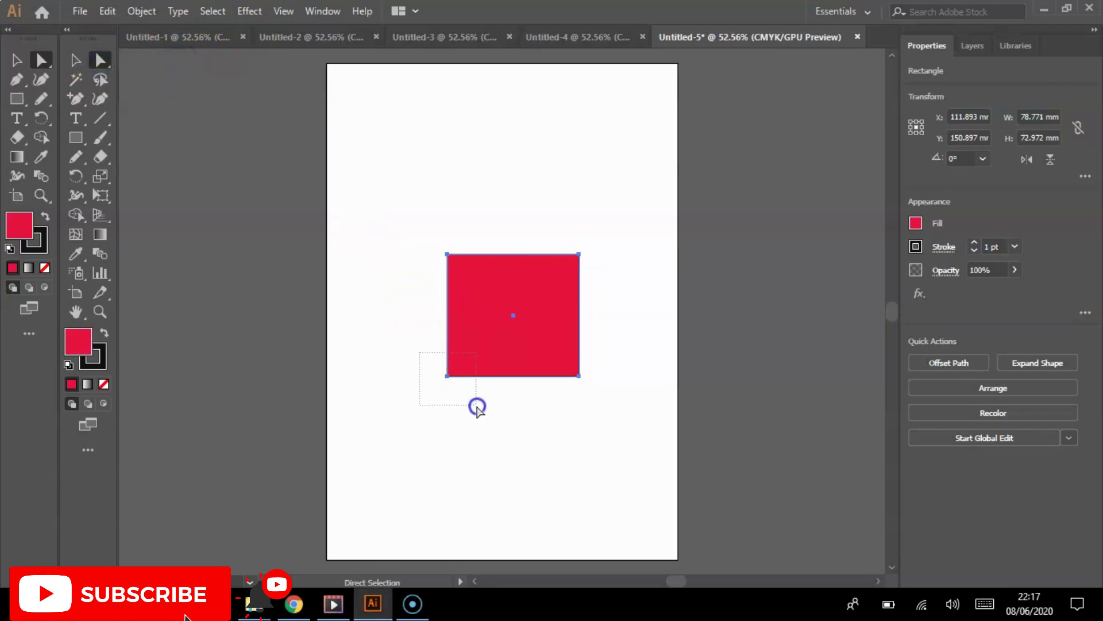
pyautogui.moveTo(479, 407); pyautogui.dragTo(434, 377)
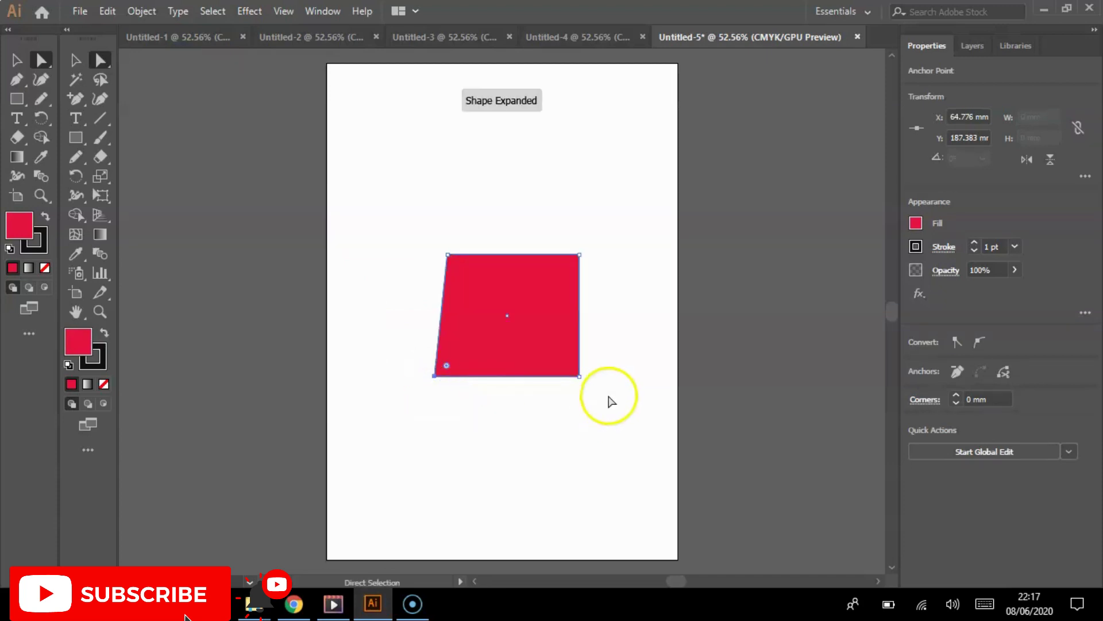
pyautogui.moveTo(609, 394); pyautogui.dragTo(590, 378)
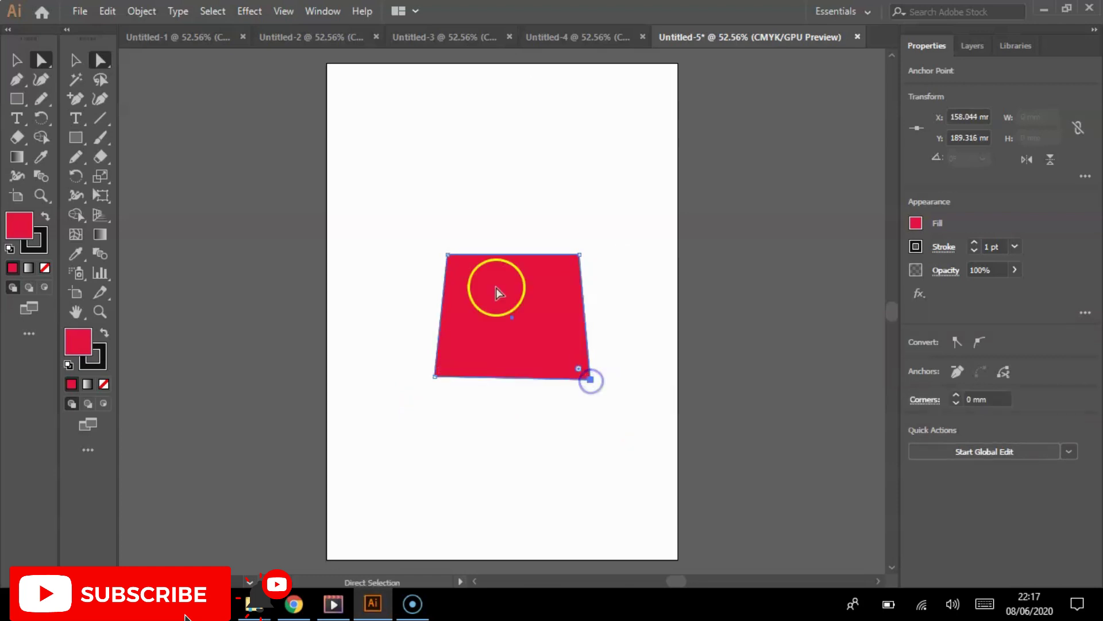
pyautogui.moveTo(435, 376); pyautogui.dragTo(430, 381)
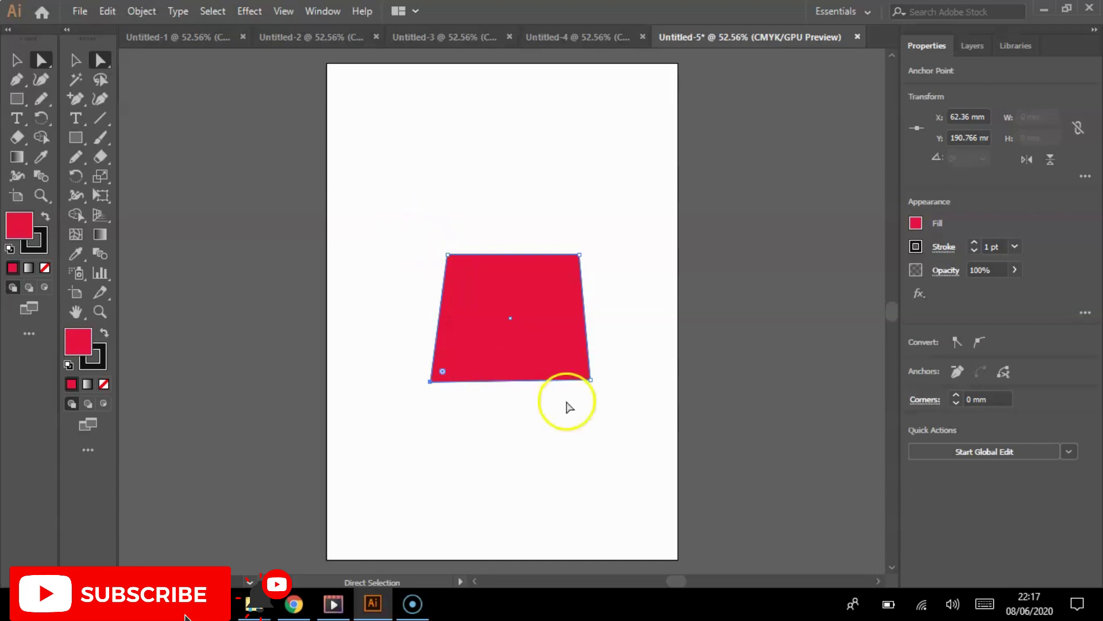
pyautogui.moveTo(591, 381); pyautogui.dragTo(594, 381)
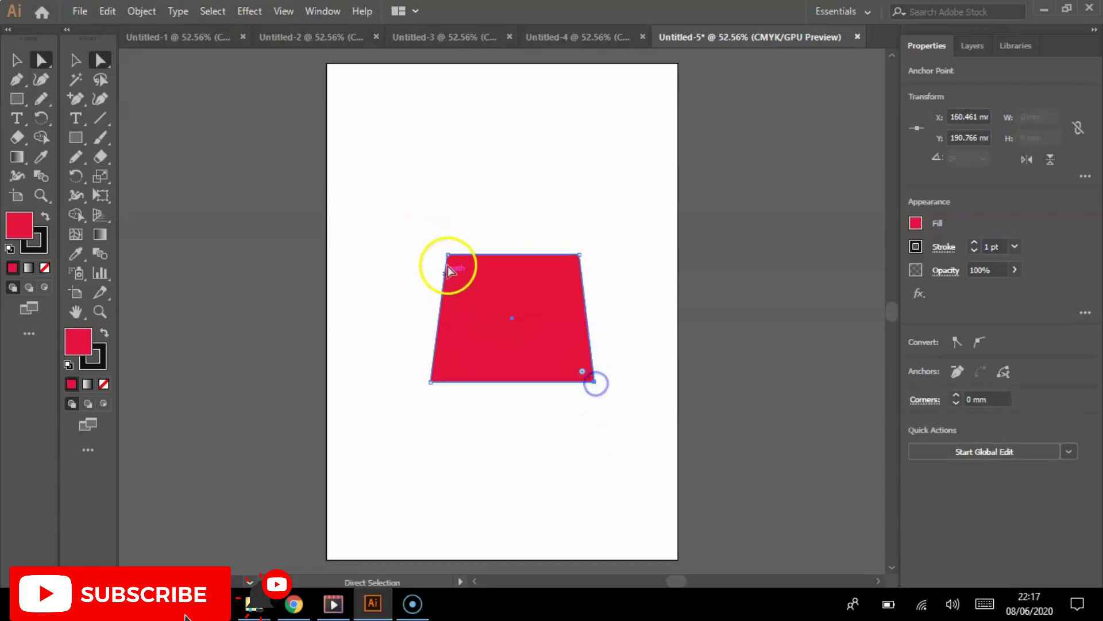
# - Pull the shape's two top corners inward to about X 85 mm and X 142 mm, forming a trapezoid
pyautogui.click(447, 255)
pyautogui.moveTo(448, 256); pyautogui.dragTo(473, 254)
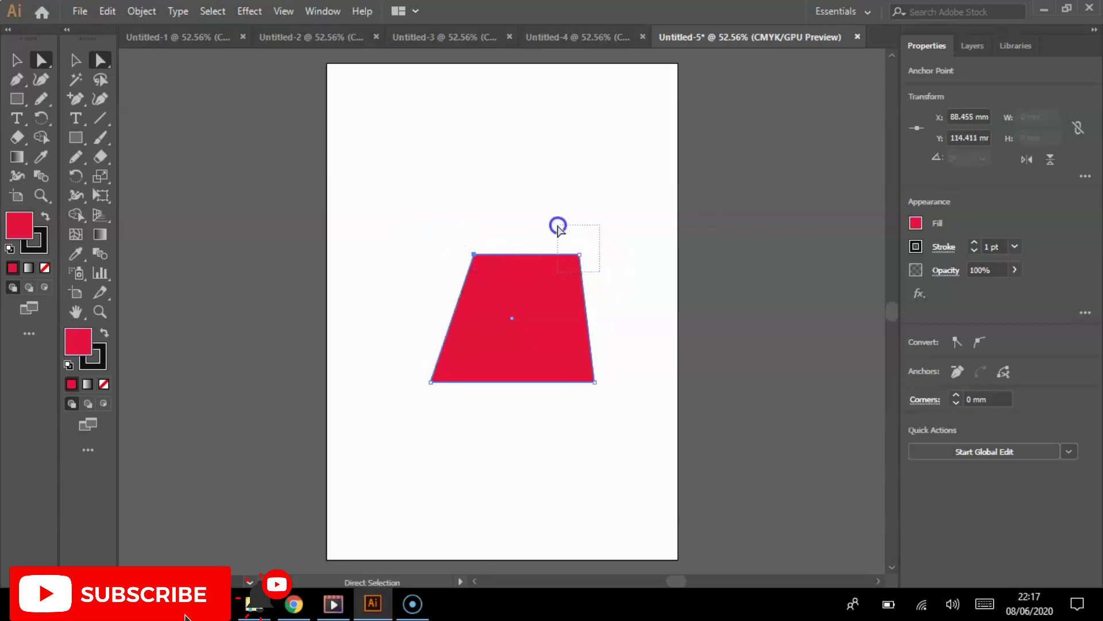
pyautogui.click(579, 255)
pyautogui.moveTo(579, 254); pyautogui.dragTo(562, 254)
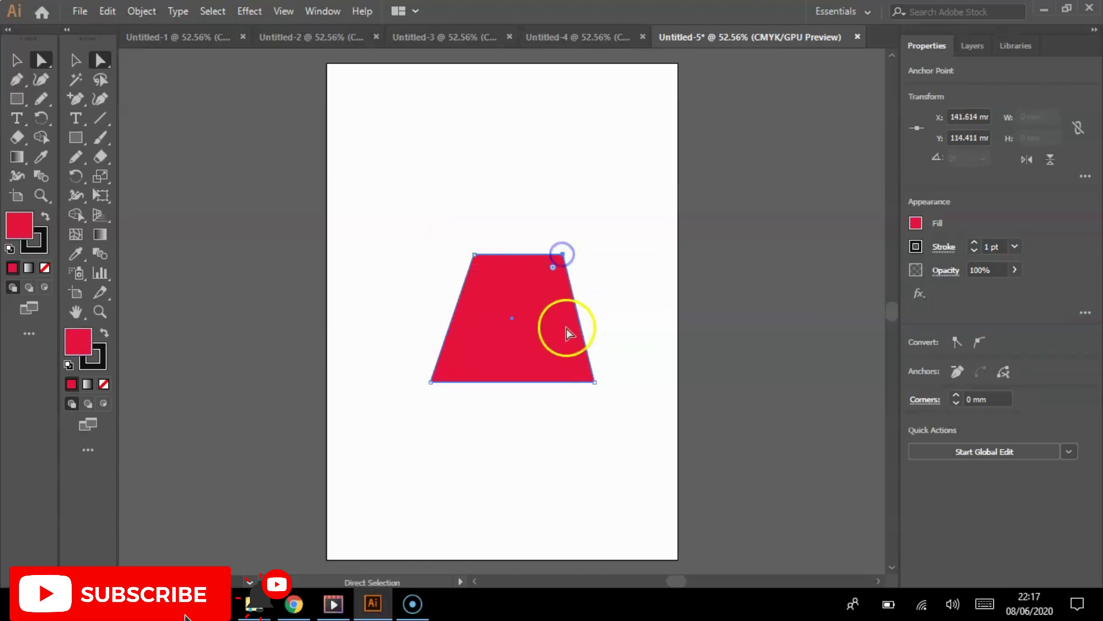
pyautogui.moveTo(473, 257); pyautogui.dragTo(468, 253)
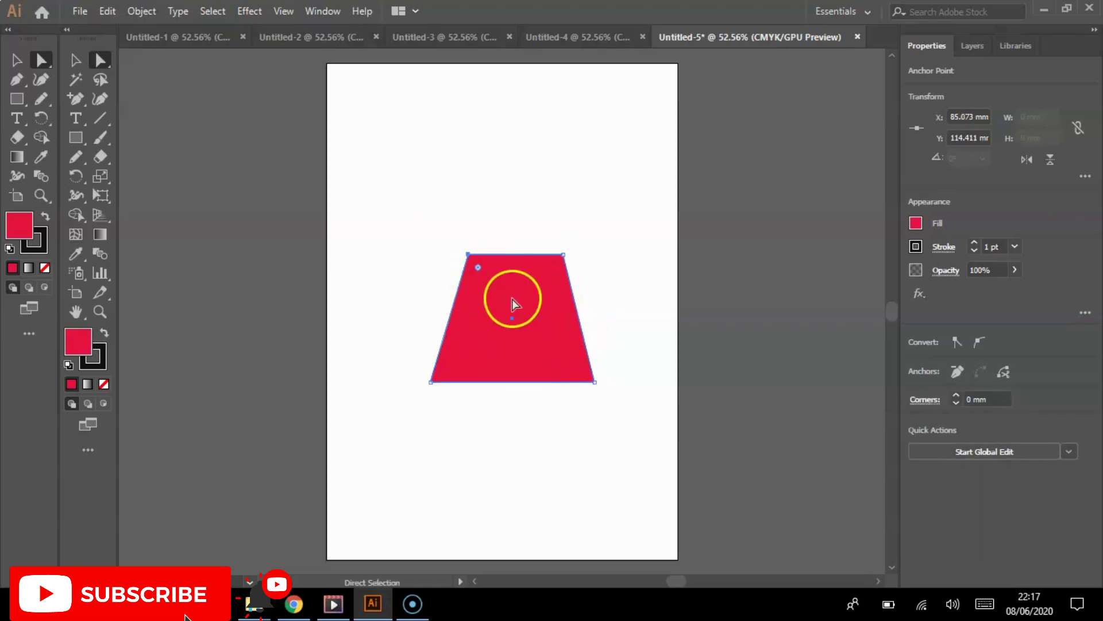
# - Select the whole red trapezoid and lock it
pyautogui.click(75, 59)
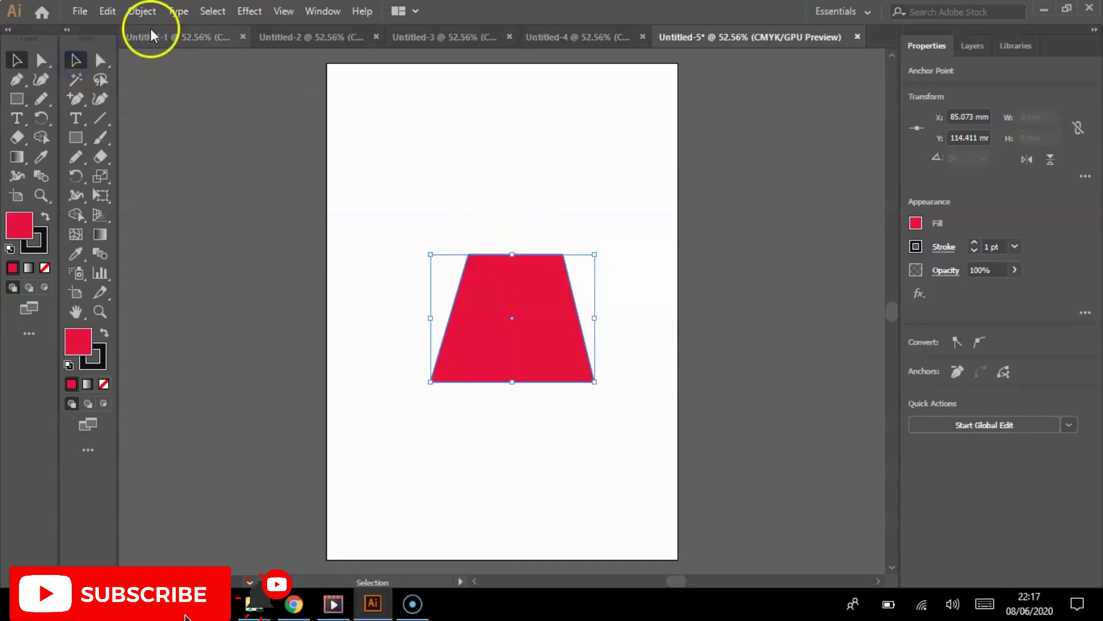
pyautogui.click(142, 12)
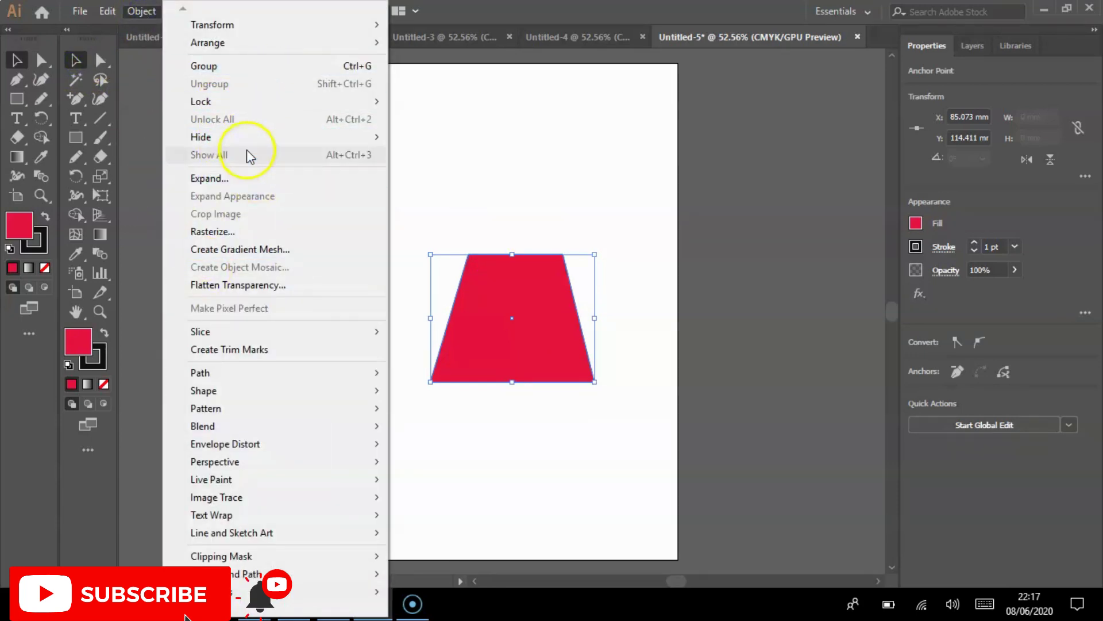
pyautogui.moveTo(305, 101)
pyautogui.click(465, 107)
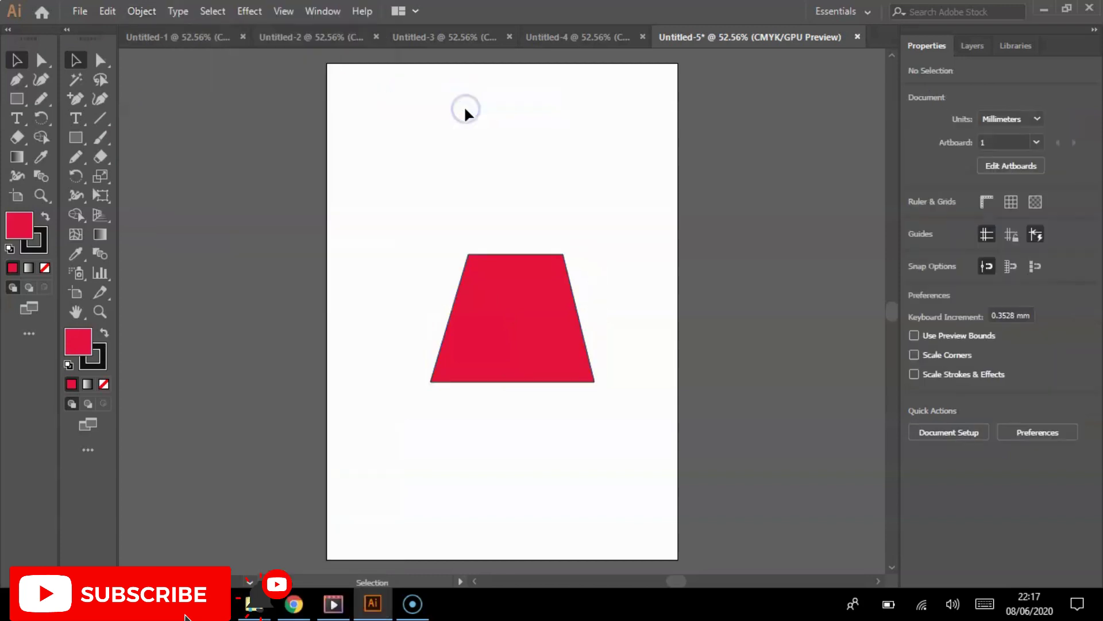
# - Draw a closed handle about 21 by 21 mm on the trapezoid's top edge with the Pencil tool and give it an 8 pt black stroke
pyautogui.moveTo(91, 159); pyautogui.dragTo(144, 174)
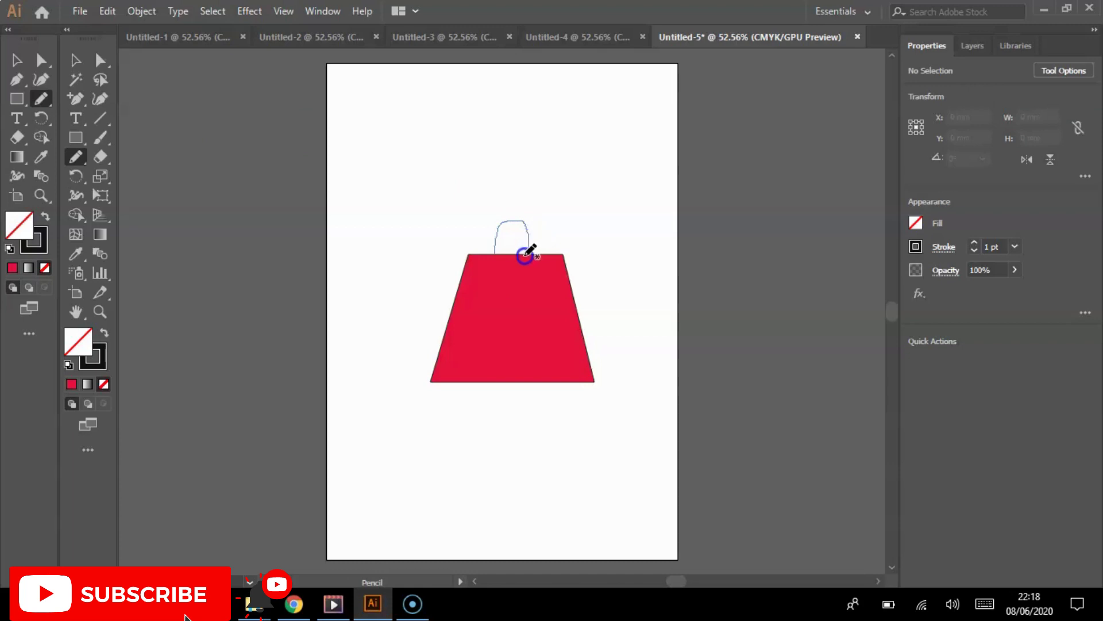
pyautogui.moveTo(501, 249); pyautogui.dragTo(496, 254)
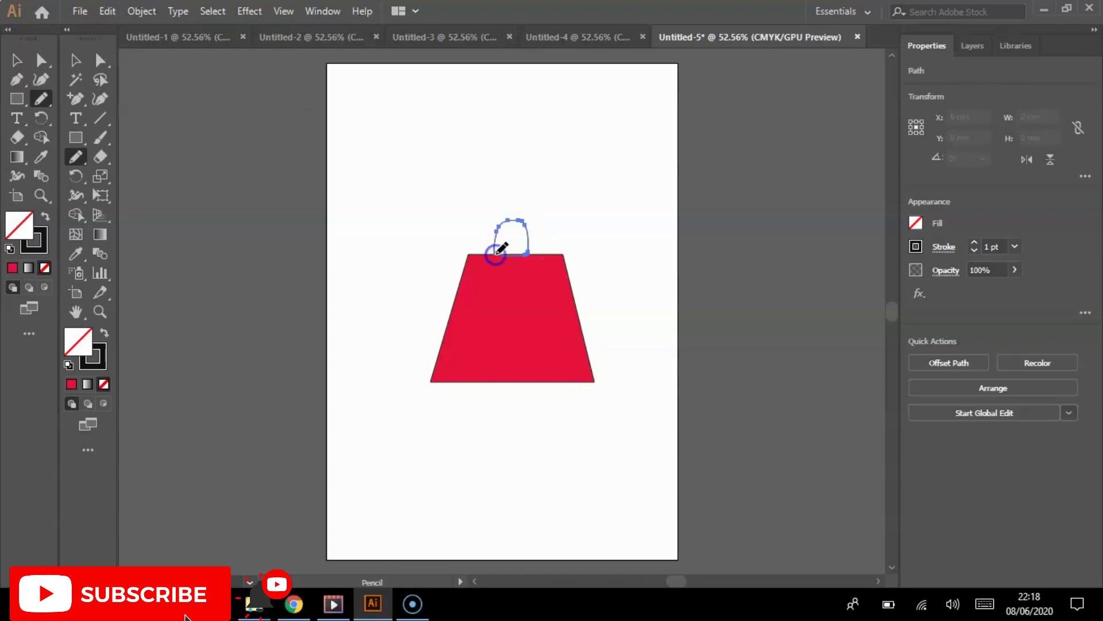
pyautogui.click(74, 339)
pyautogui.click(97, 370)
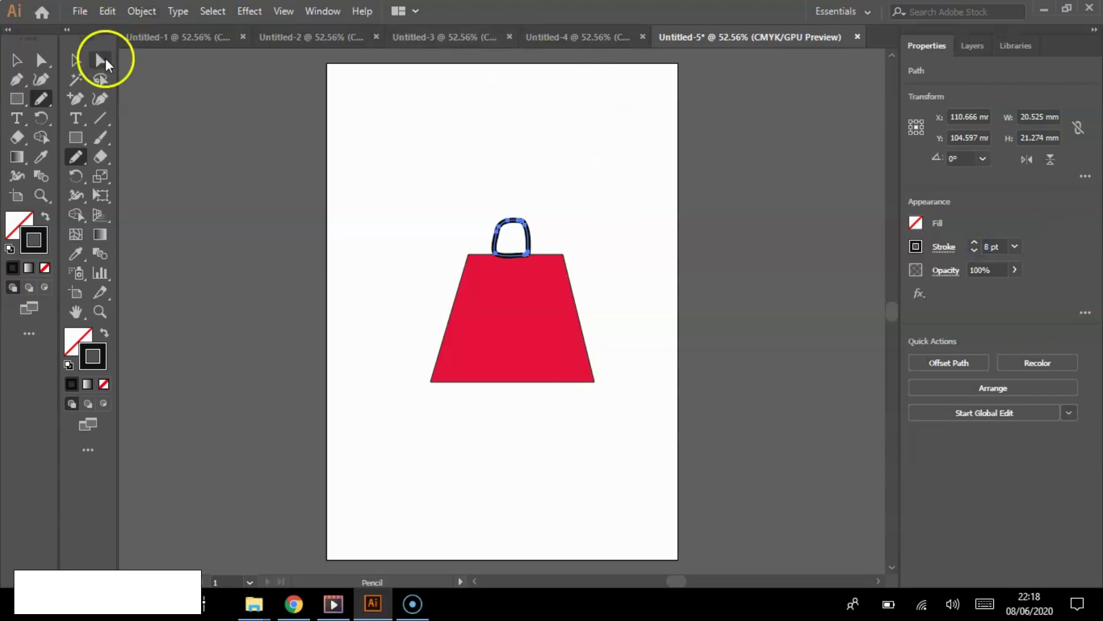
# - Enlarge the handle to about 24 by 26 mm from its upper right corner and deselect it
pyautogui.click(76, 59)
pyautogui.moveTo(527, 220)
pyautogui.mouseDown()
pyautogui.moveTo(532, 235)
pyautogui.moveTo(524, 215)
pyautogui.moveTo(536, 212)
pyautogui.mouseUp()
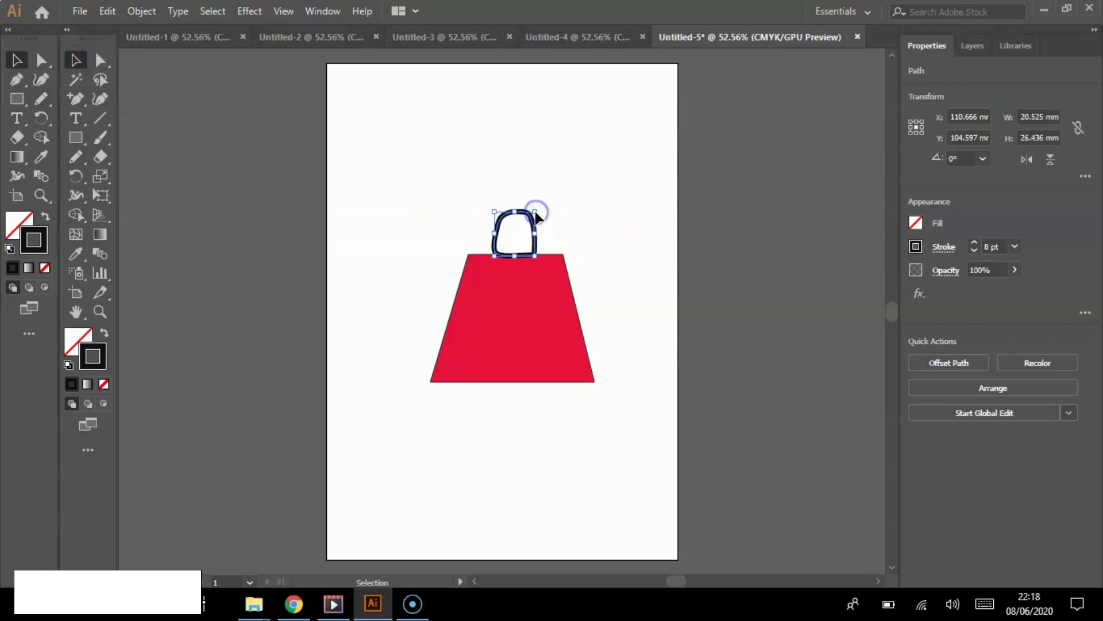
pyautogui.click(539, 326)
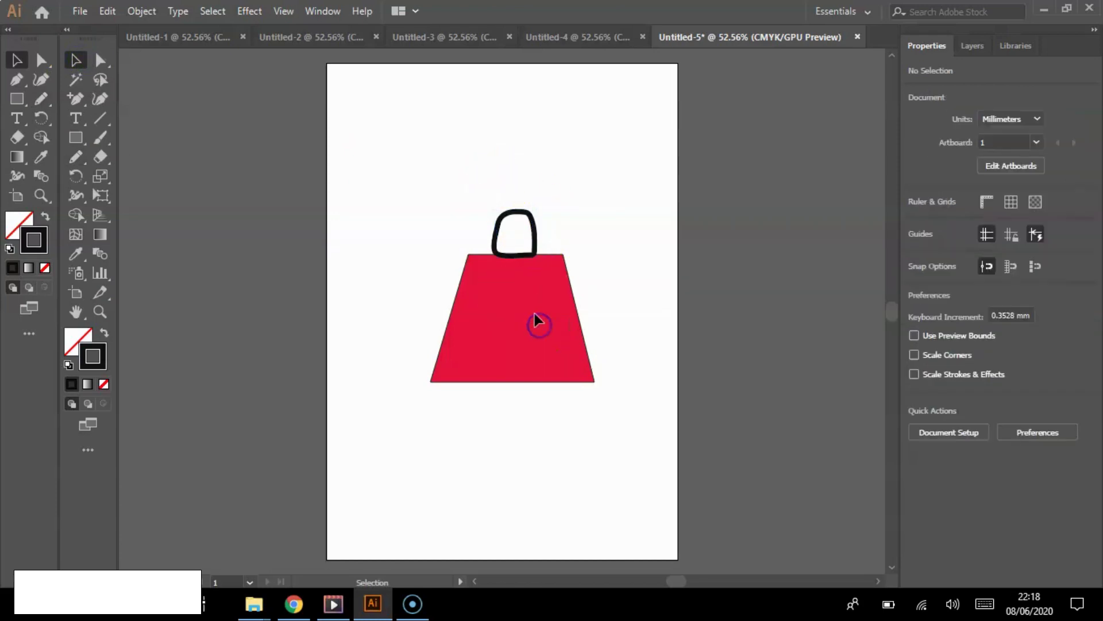
# - Round off the upper curve of the handle with the Smooth tool
pyautogui.click(498, 217)
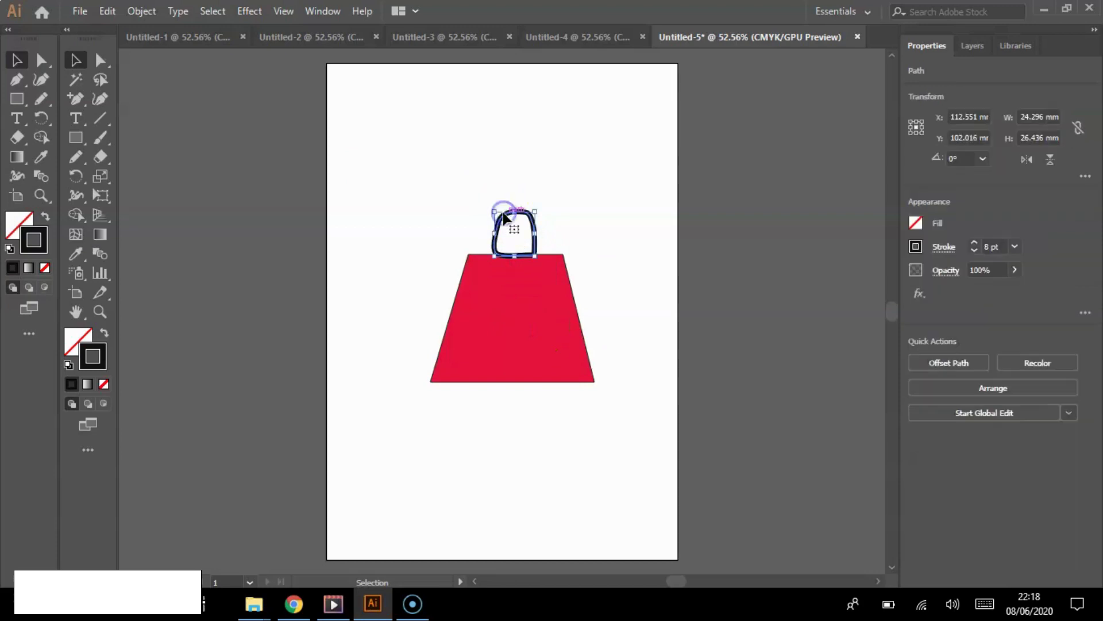
pyautogui.click(74, 158)
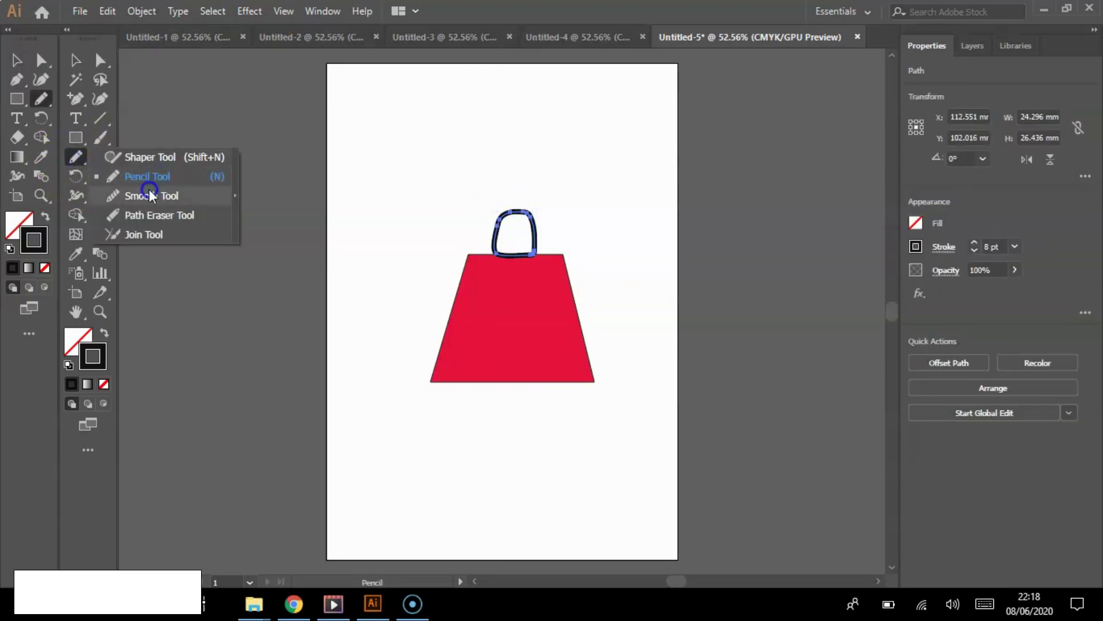
pyautogui.click(144, 197)
pyautogui.moveTo(533, 236)
pyautogui.mouseDown()
pyautogui.moveTo(542, 222)
pyautogui.moveTo(532, 212)
pyautogui.moveTo(505, 210)
pyautogui.moveTo(499, 222)
pyautogui.moveTo(522, 218)
pyautogui.mouseUp()
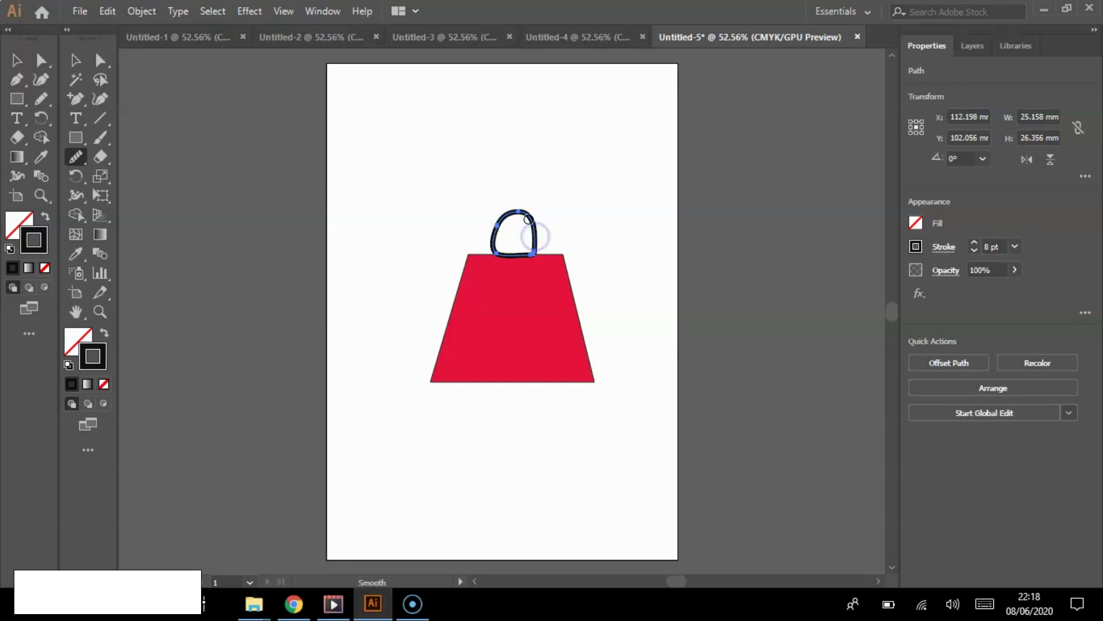
# - Spread the handle's two bottom anchor points slightly outward with Direct Selection, placing the right one at about X 127 mm, and deselect the handle
pyautogui.click(100, 60)
pyautogui.moveTo(99, 61); pyautogui.dragTo(168, 64)
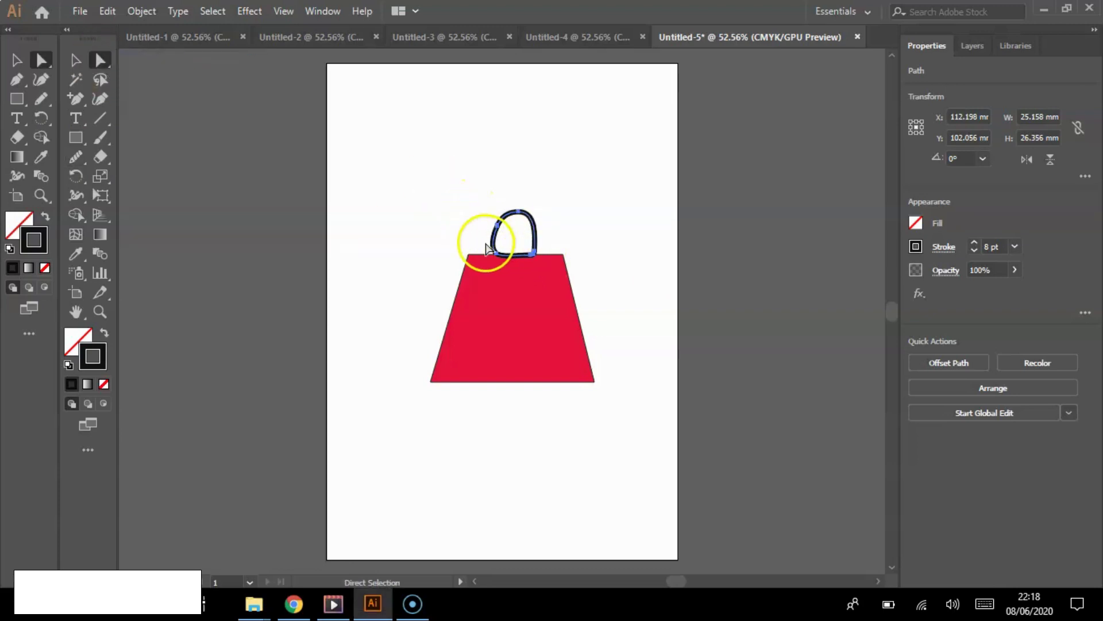
pyautogui.moveTo(506, 267); pyautogui.dragTo(540, 256)
pyautogui.click(529, 248)
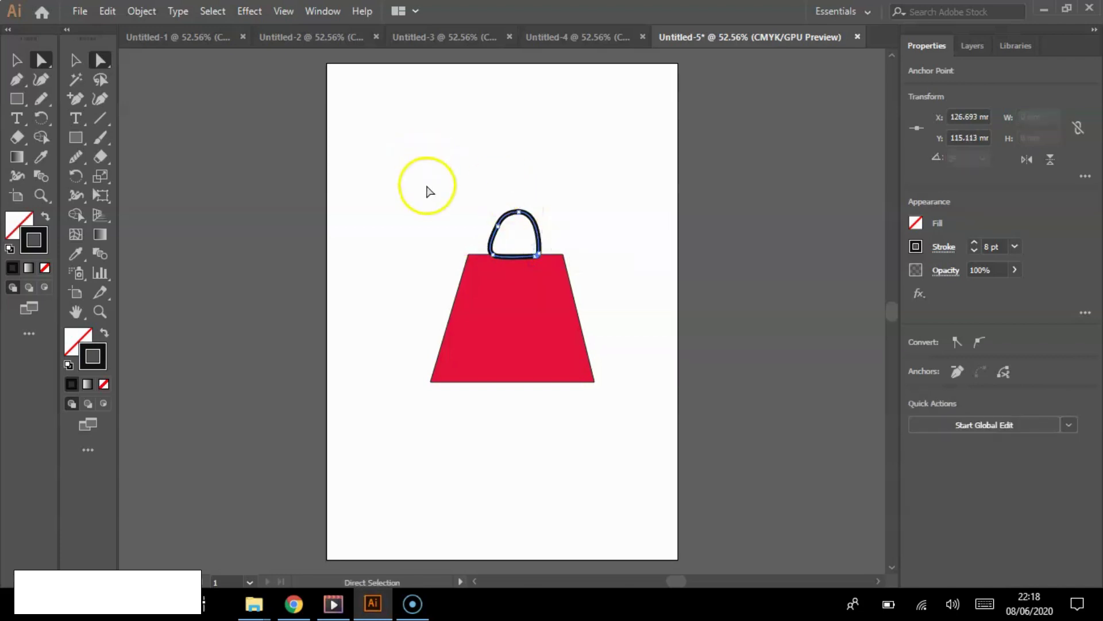
pyautogui.click(75, 60)
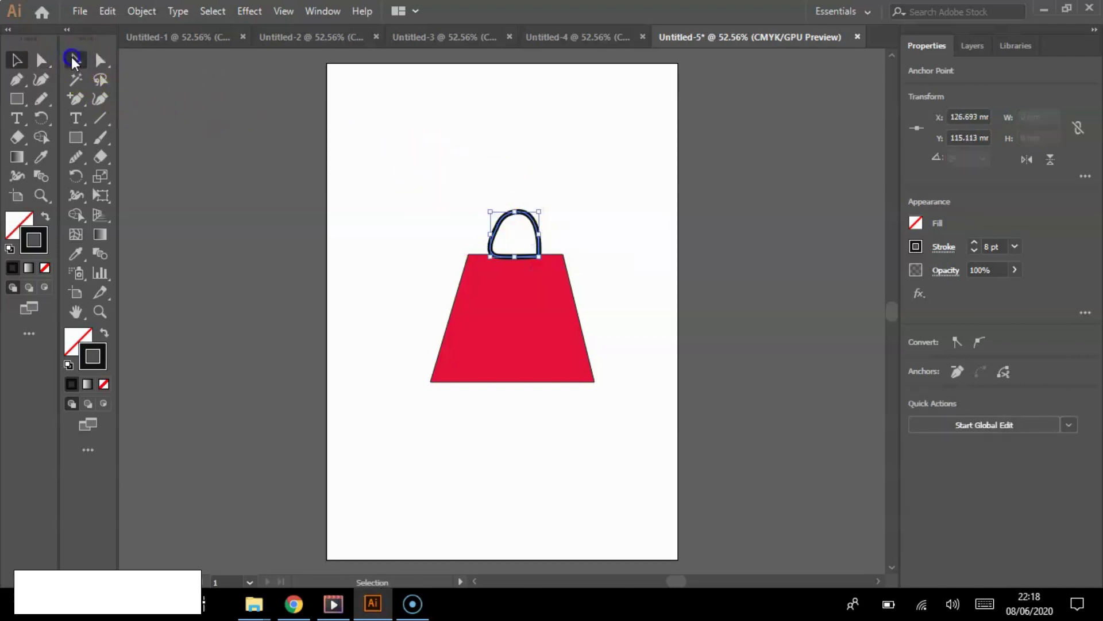
pyautogui.click(455, 189)
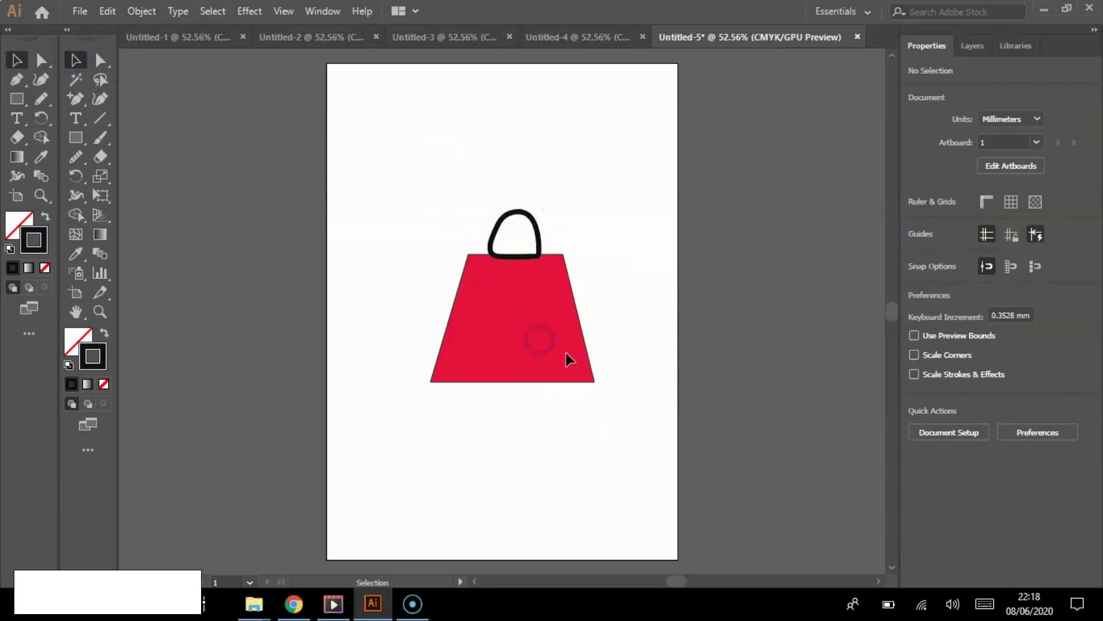
# - Unlock the red trapezoid and apply a 3D Extrude & Bevel effect with the Off-Axis Front position and 50 pt depth, then deselect it
pyautogui.click(142, 11)
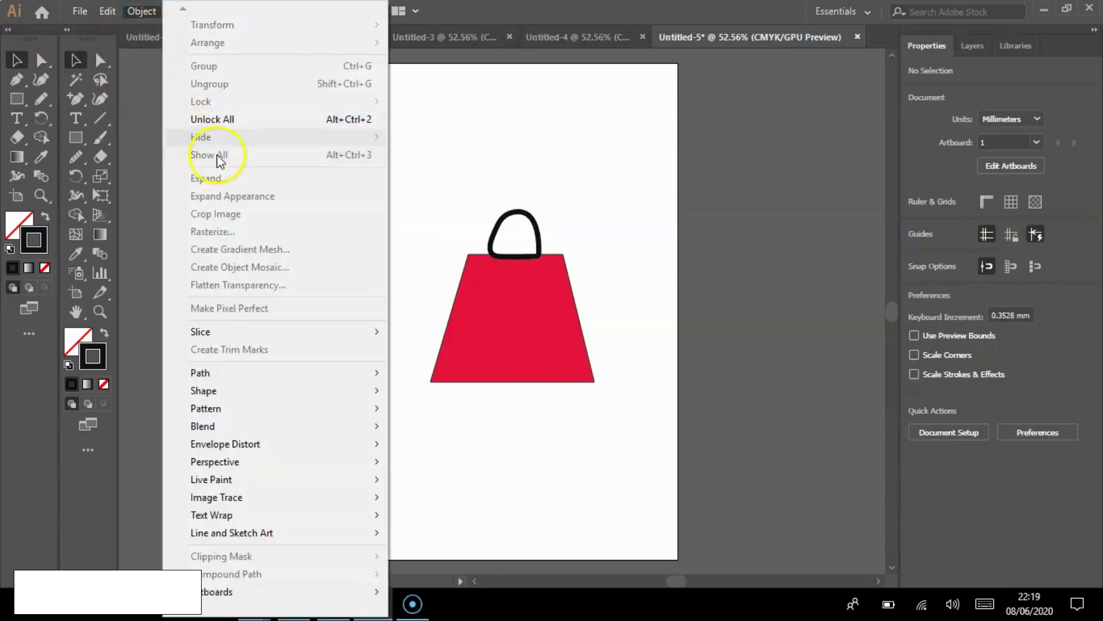
pyautogui.click(234, 118)
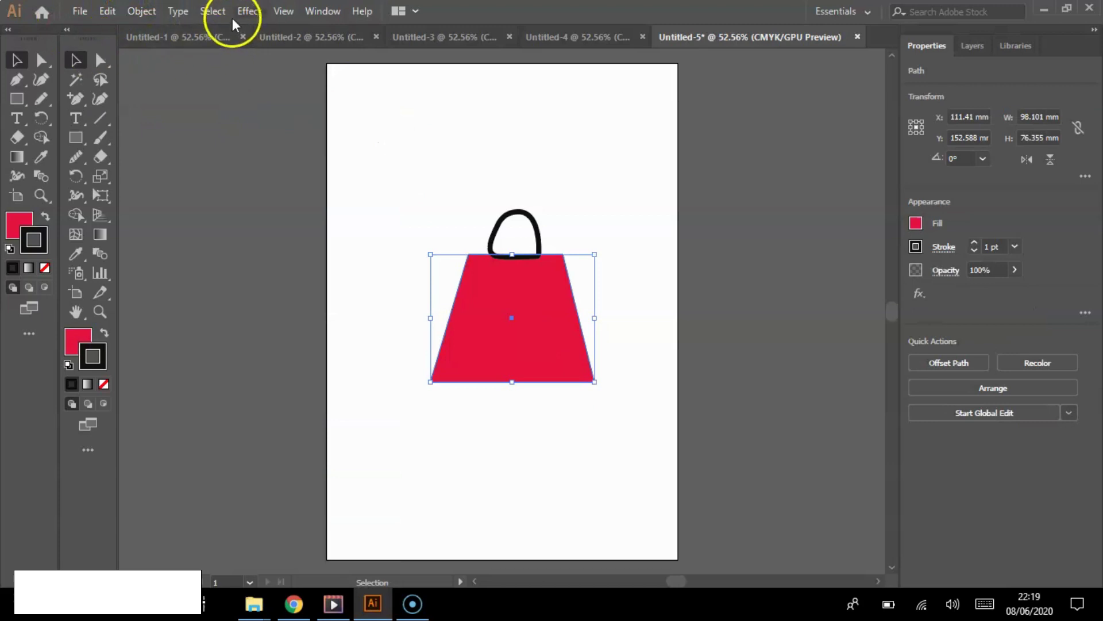
pyautogui.click(249, 11)
pyautogui.moveTo(297, 103)
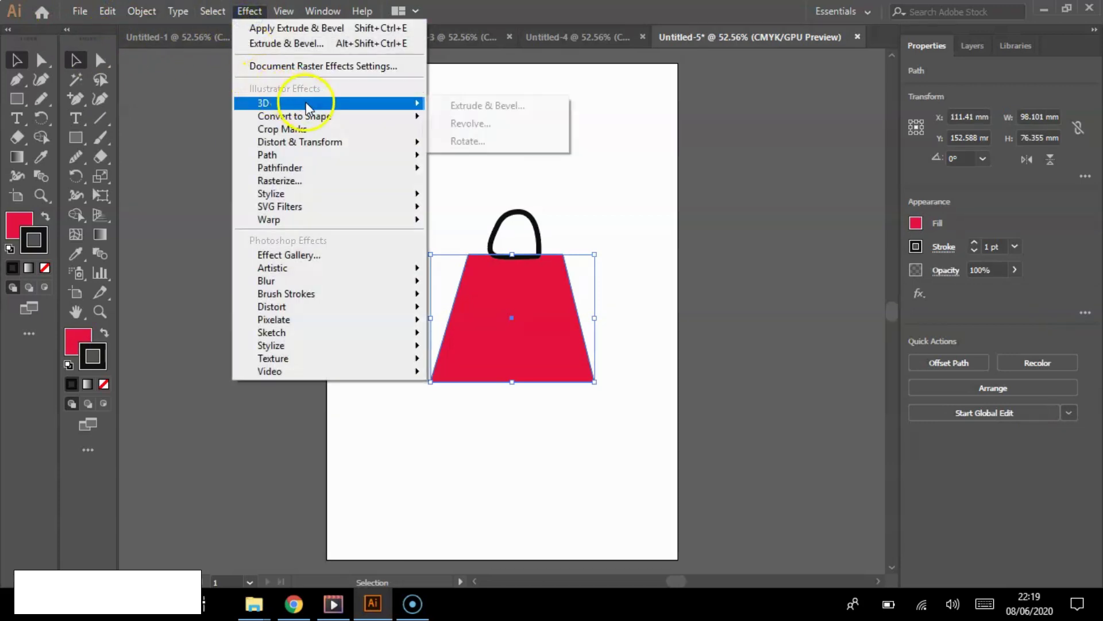
pyautogui.click(457, 108)
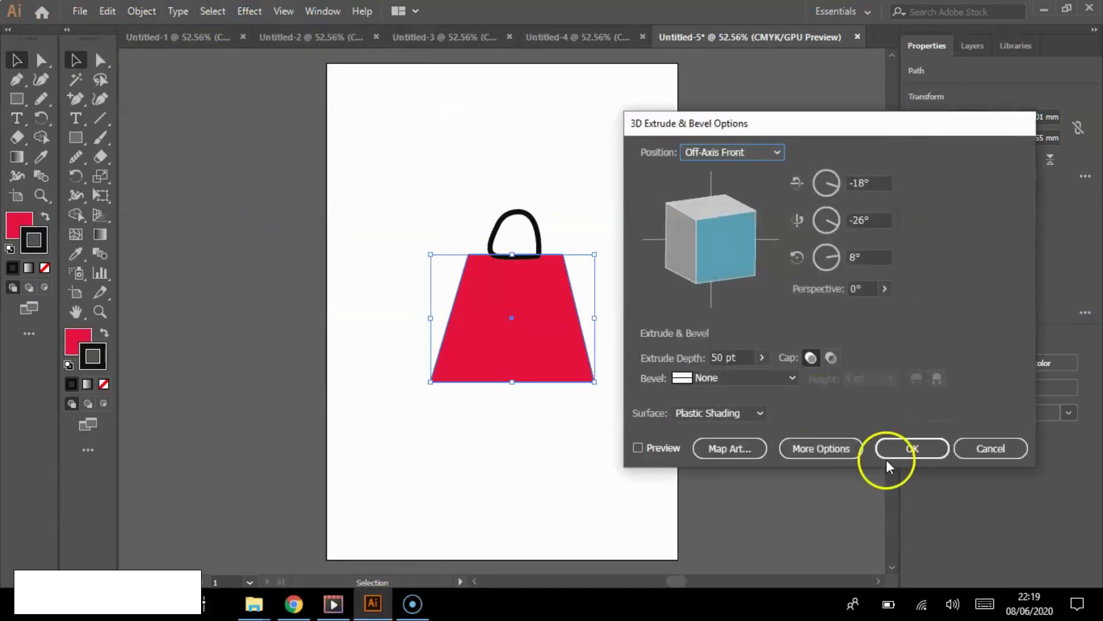
pyautogui.click(638, 448)
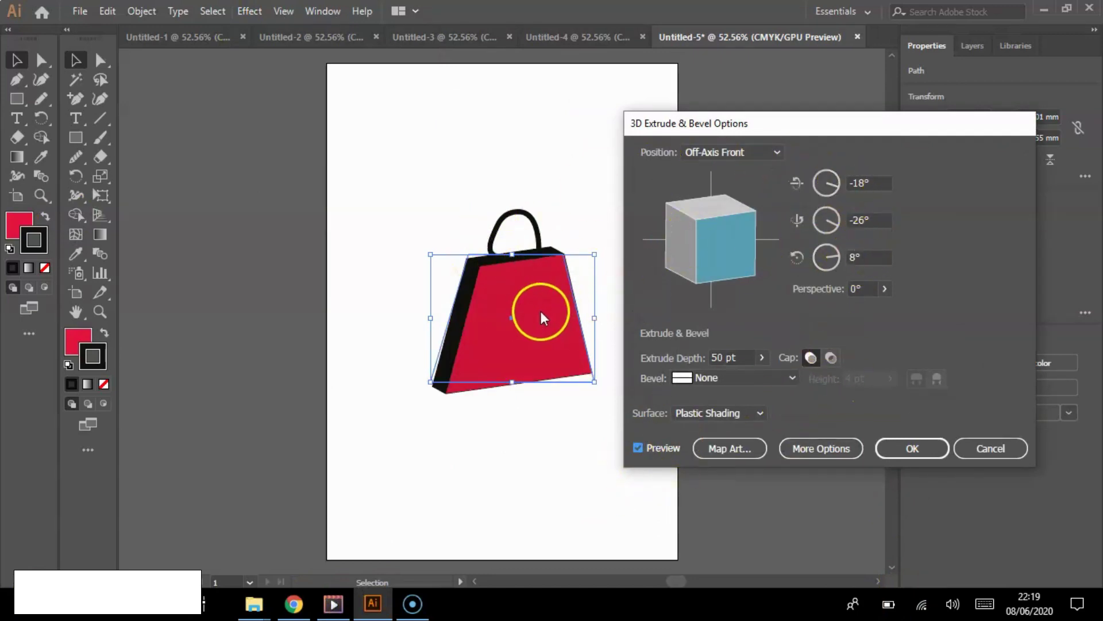
pyautogui.click(905, 449)
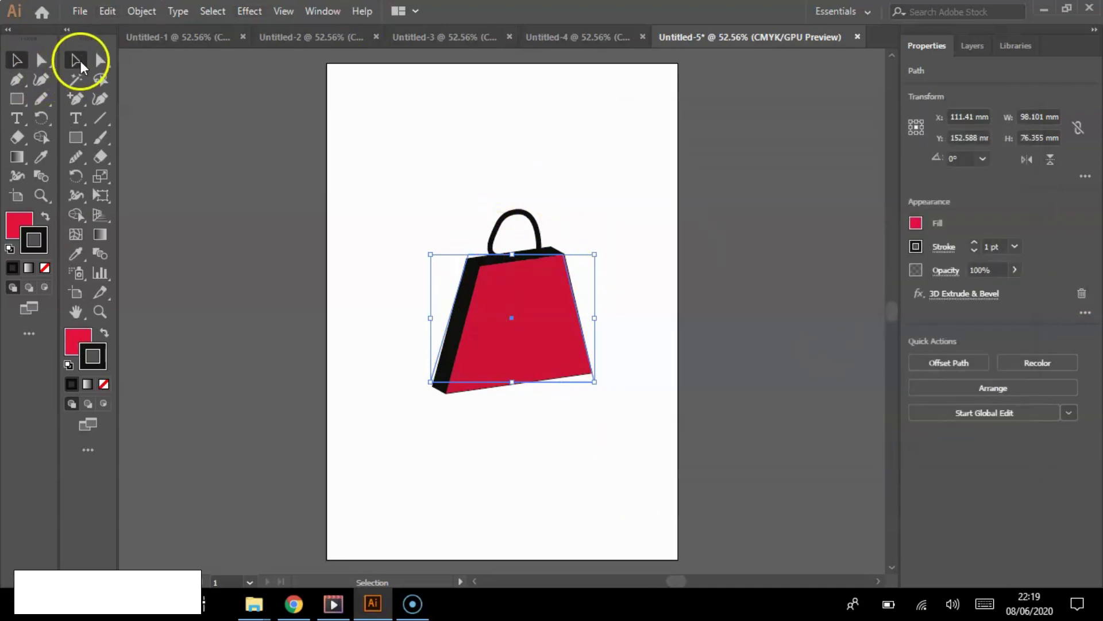
pyautogui.click(608, 408)
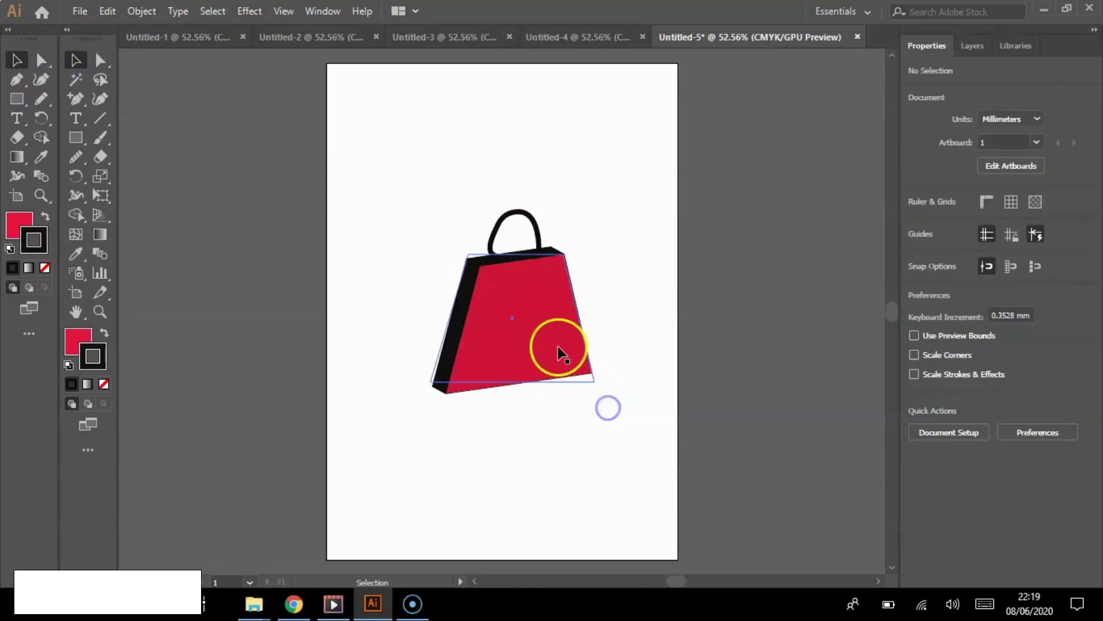
# - Lock the extruded red bag body
pyautogui.click(559, 348)
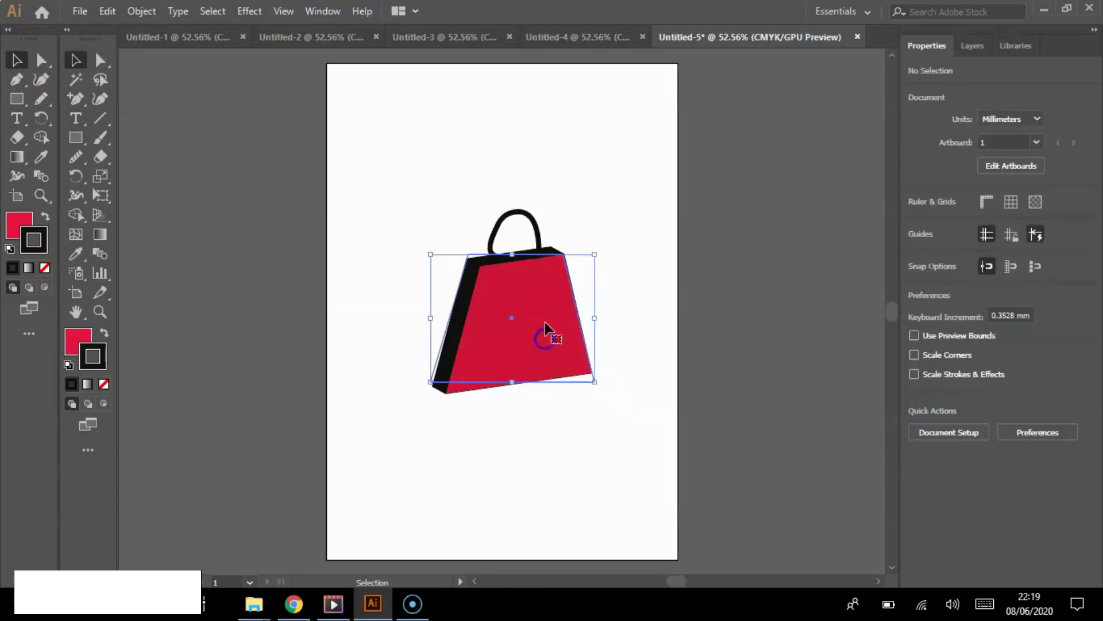
pyautogui.click(144, 11)
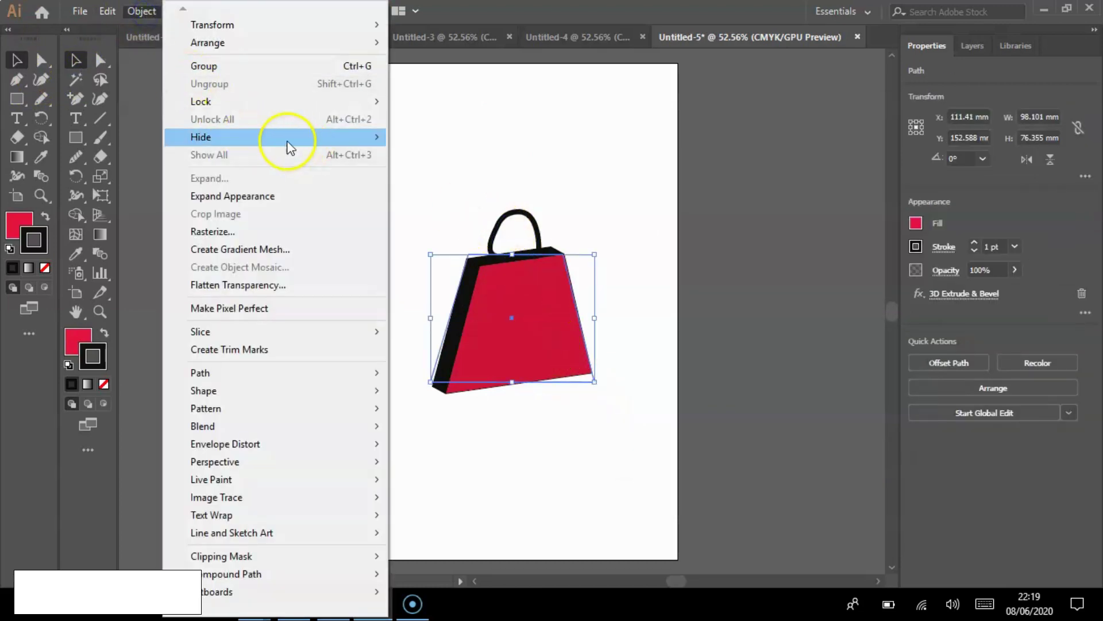
pyautogui.moveTo(291, 106)
pyautogui.click(450, 104)
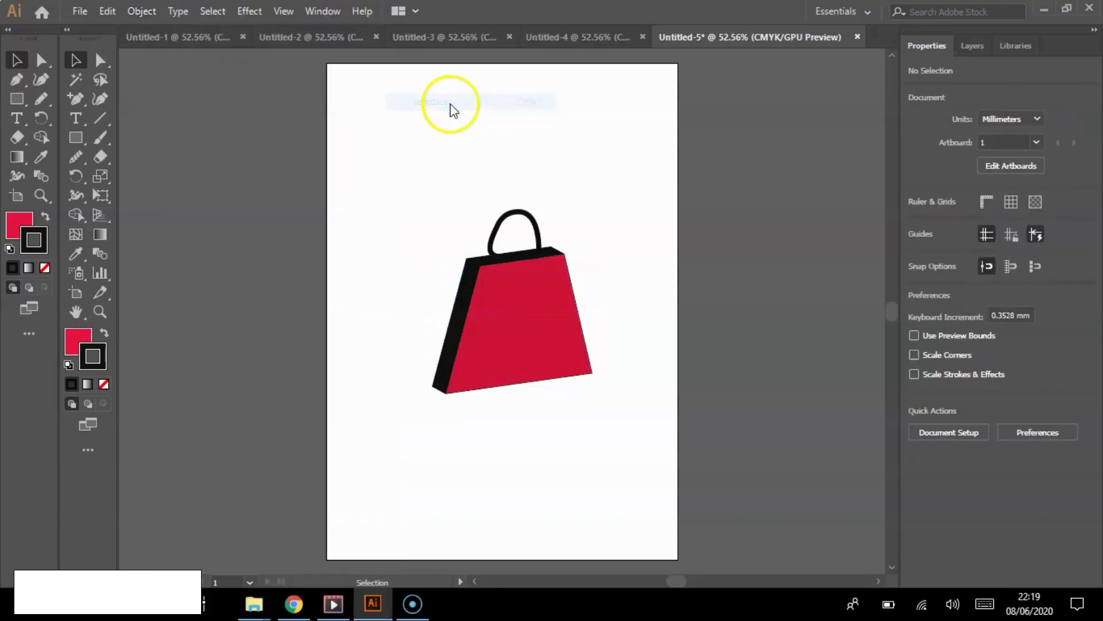
# - Shift the handle's two bottom anchors onto the bag's slanted front edge, the right one at about X 126.7 mm, Y 115.1 mm, and deselect
pyautogui.click(525, 220)
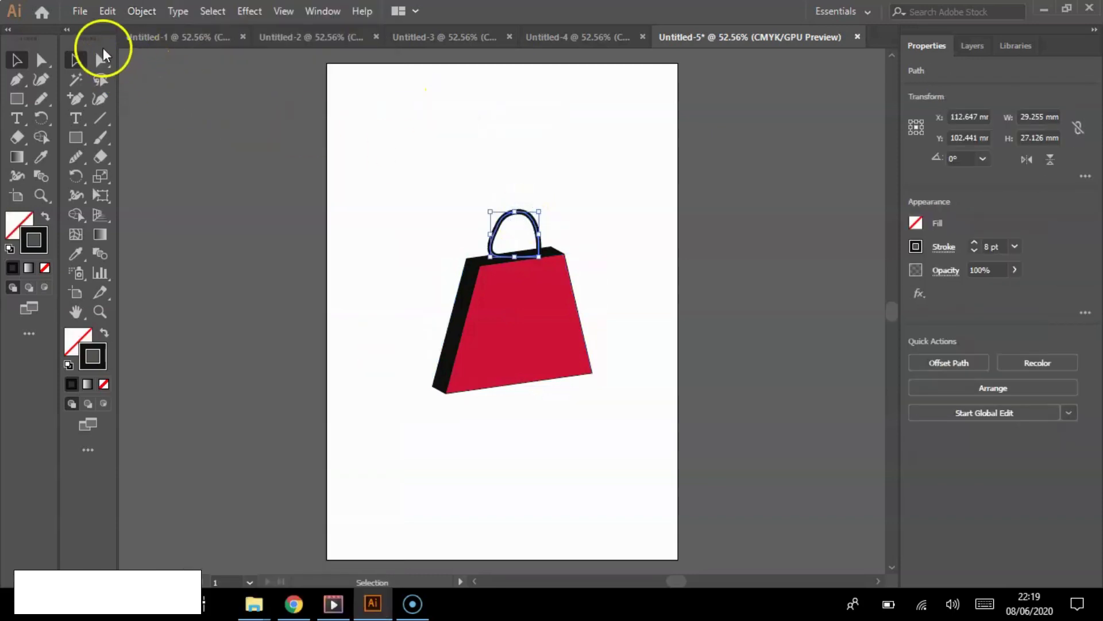
pyautogui.moveTo(103, 55); pyautogui.dragTo(172, 61)
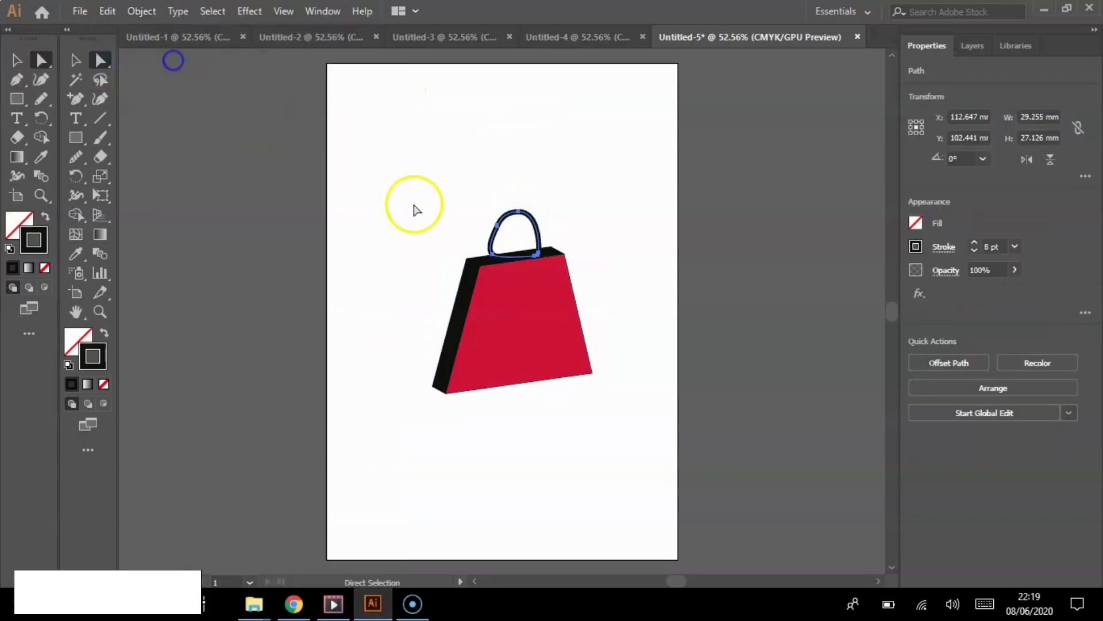
pyautogui.click(489, 250)
pyautogui.click(493, 257)
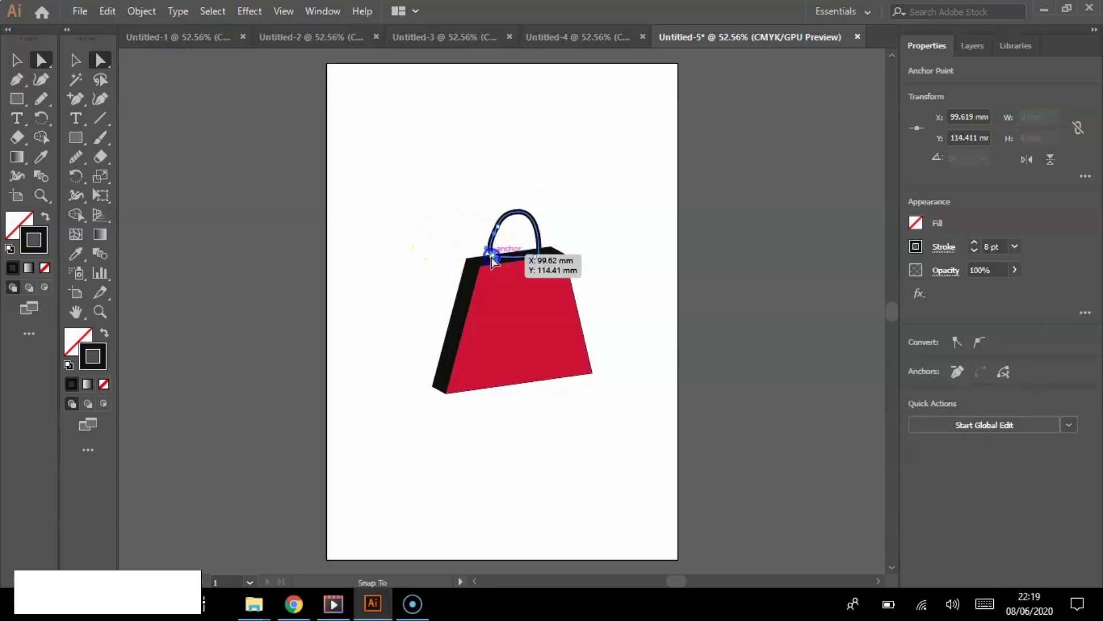
pyautogui.moveTo(491, 261); pyautogui.dragTo(539, 255)
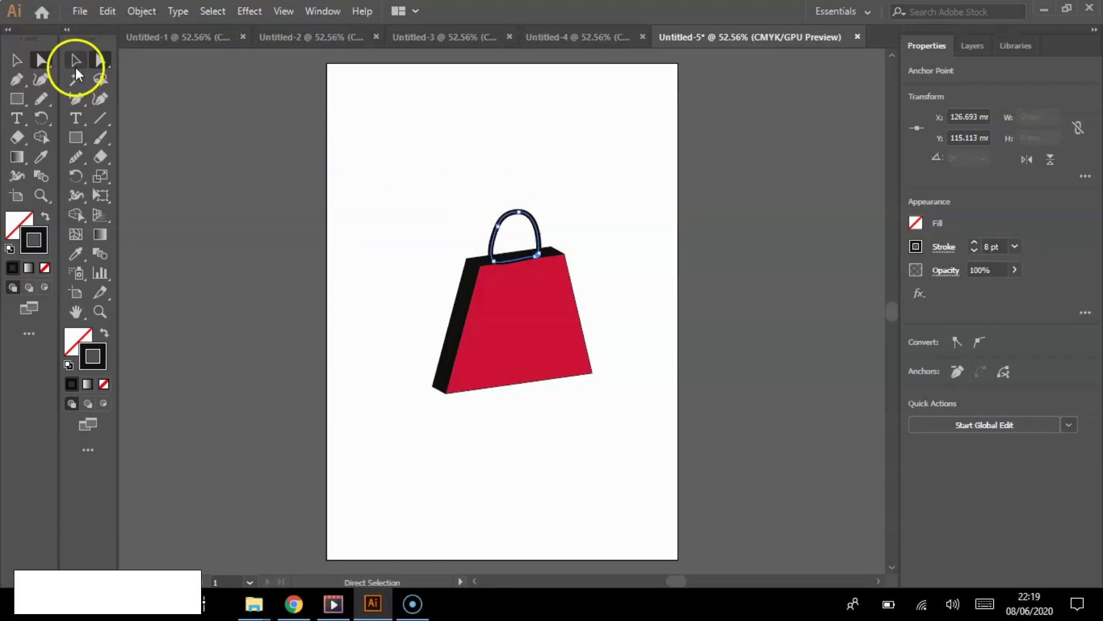
pyautogui.click(75, 61)
pyautogui.click(230, 161)
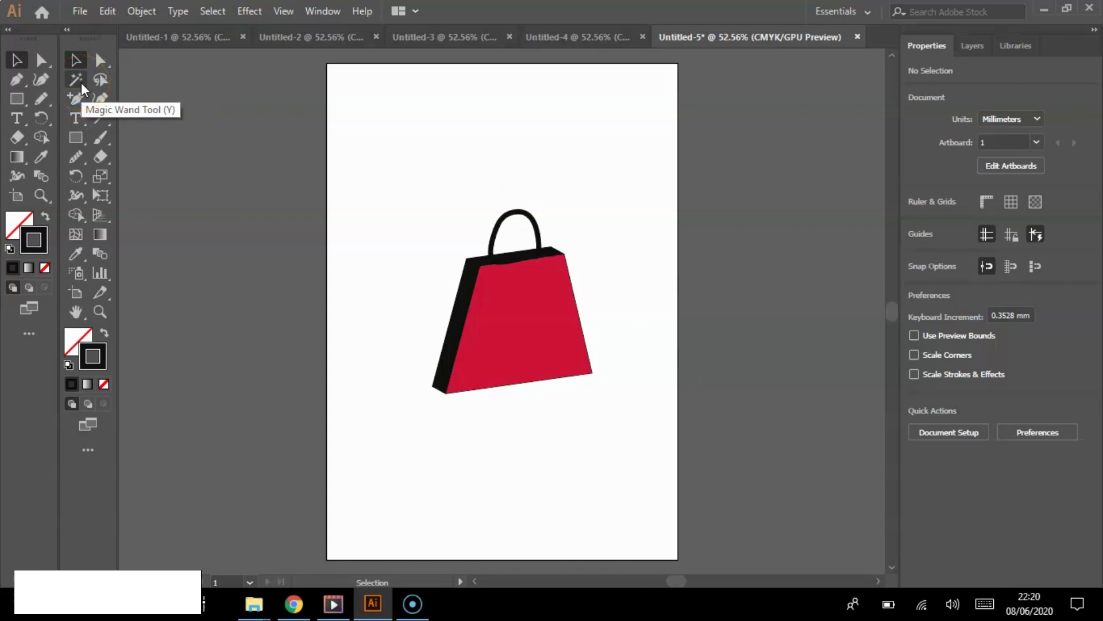
# - Draw a circle about 47 mm in diameter above and left of the bag with the Ellipse tool and remove its stroke
pyautogui.click(73, 139)
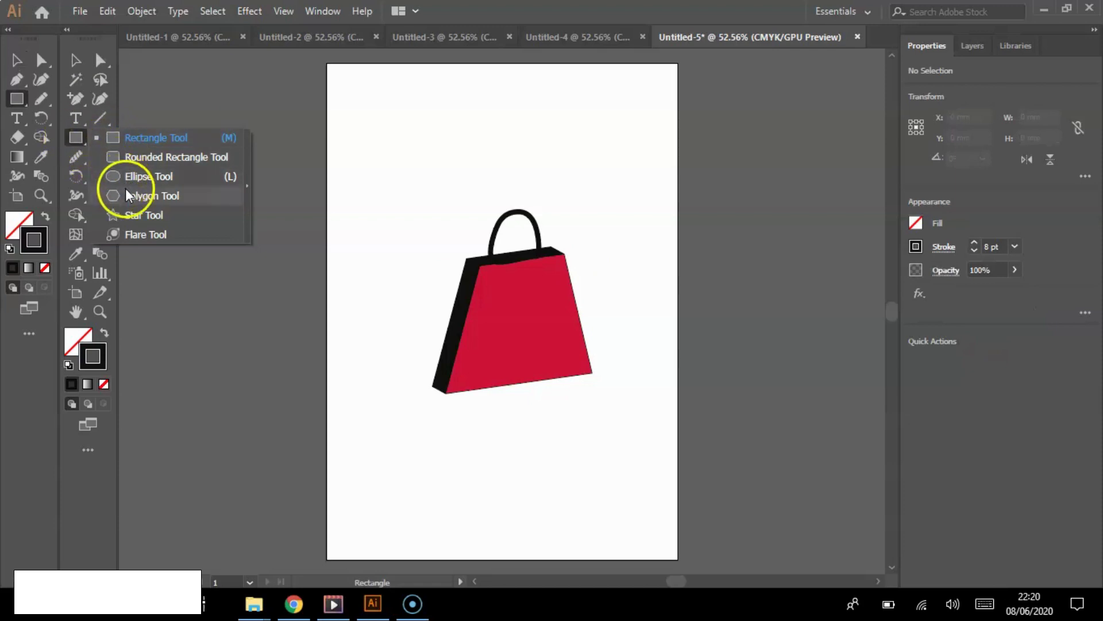
pyautogui.click(115, 175)
pyautogui.moveTo(376, 112); pyautogui.dragTo(458, 190)
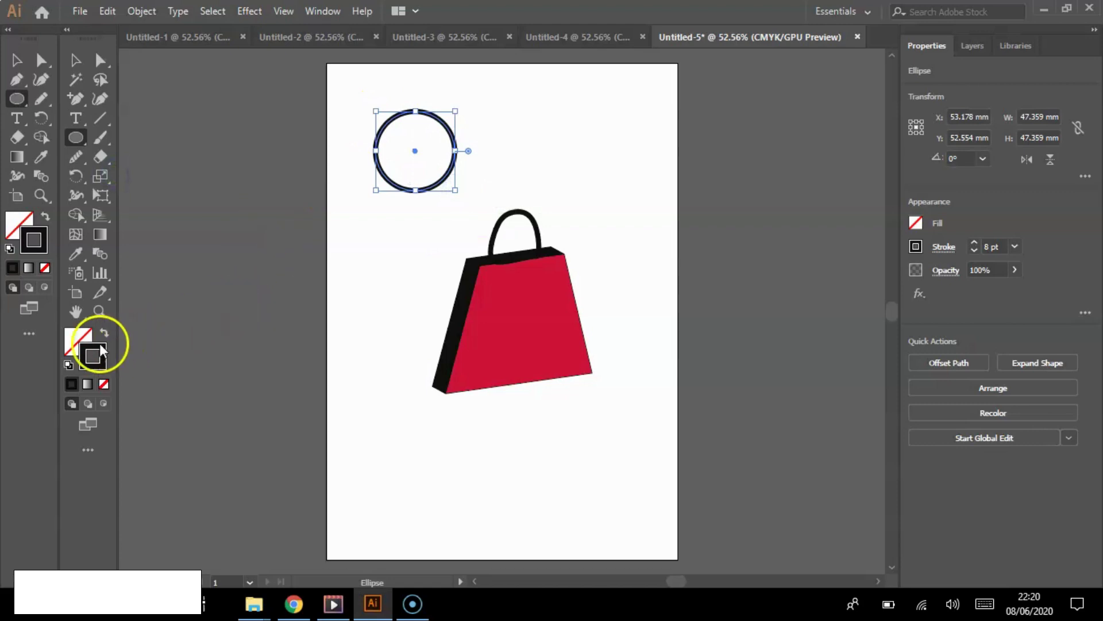
pyautogui.click(103, 383)
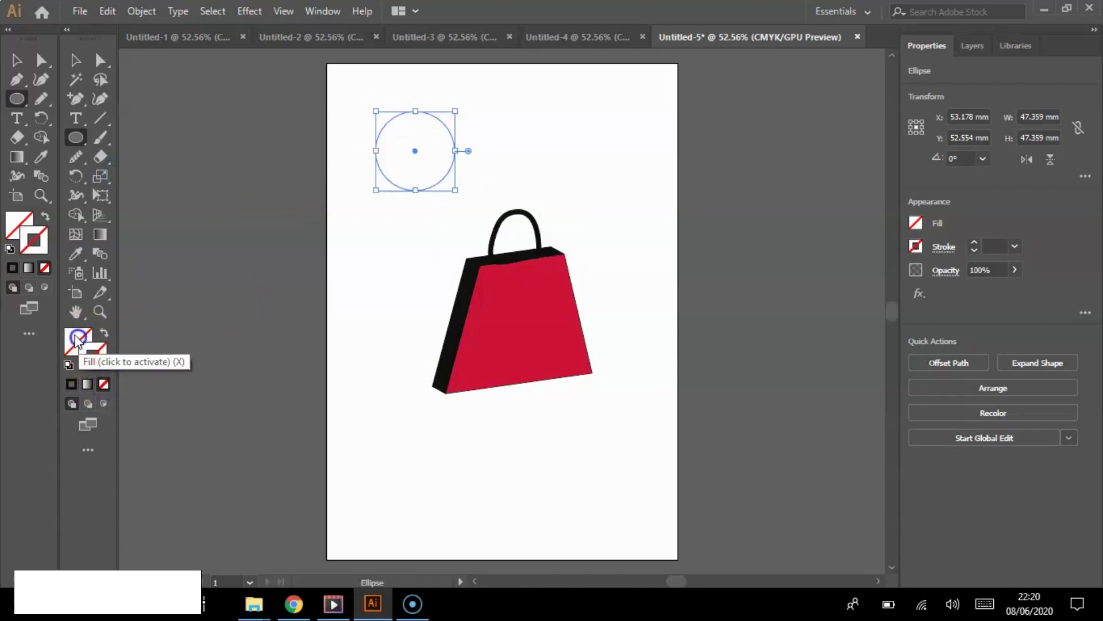
# - Fill the circle with bright green, #06EA1B
pyautogui.click(77, 340)
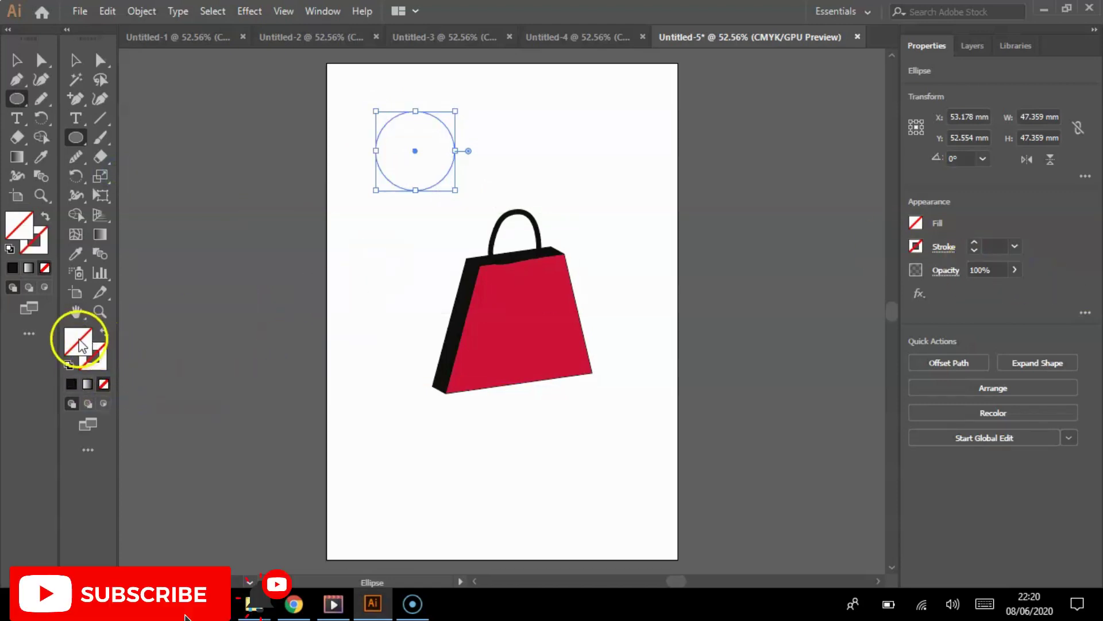
pyautogui.doubleClick(79, 342)
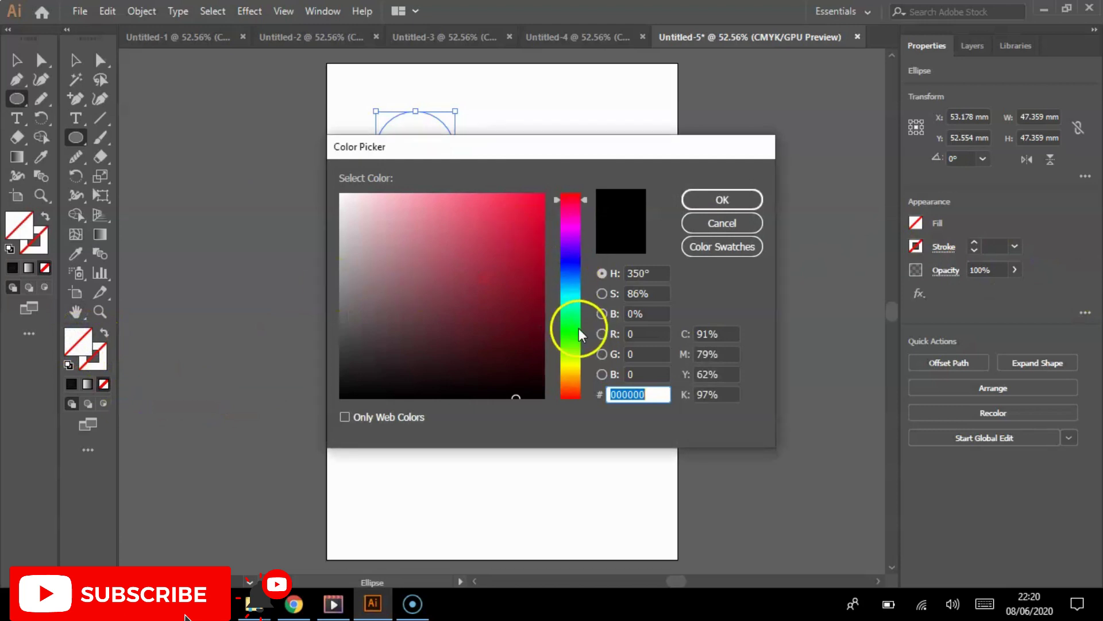
pyautogui.click(576, 328)
pyautogui.click(523, 213)
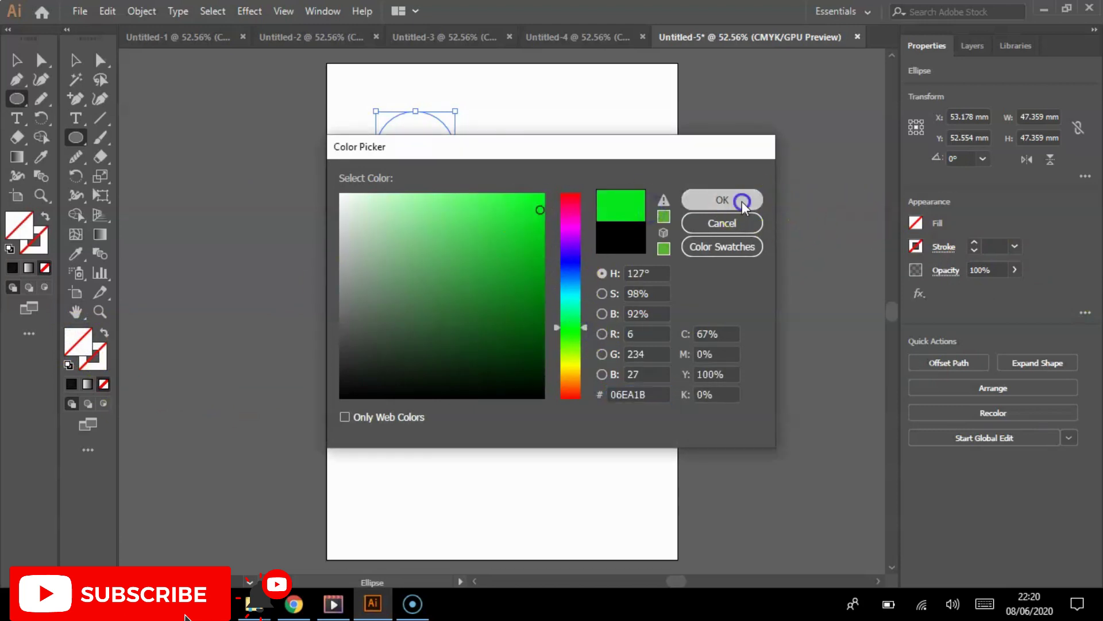
pyautogui.click(741, 200)
# - Copy the green circle twice in a column below the original and fill the middle copy with pink, #E53076
pyautogui.click(70, 61)
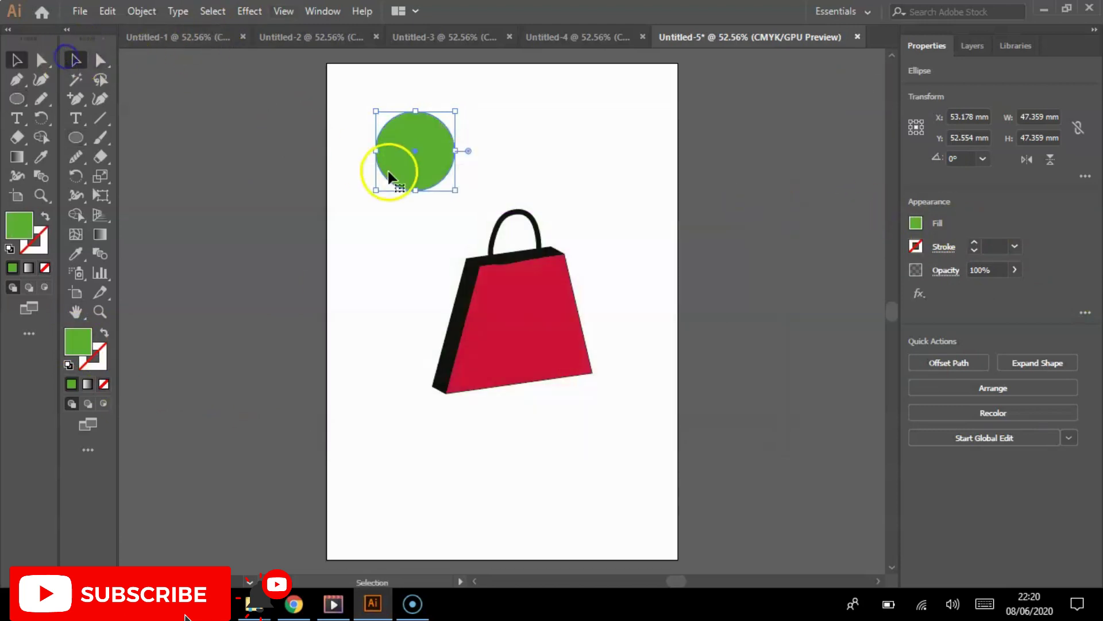
pyautogui.moveTo(409, 170); pyautogui.dragTo(388, 374)
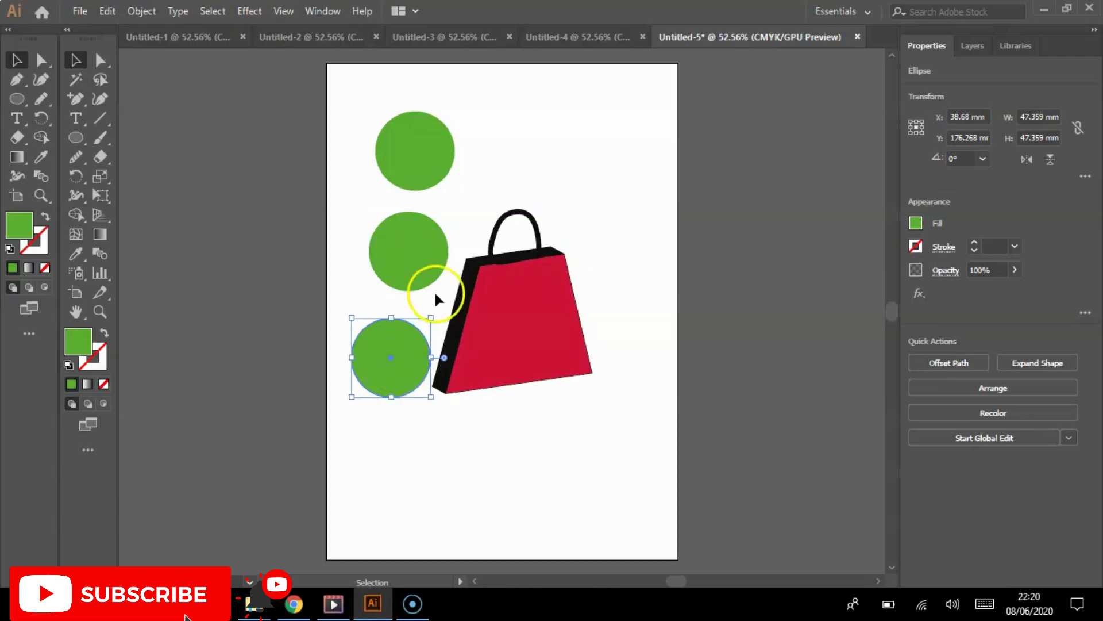
pyautogui.click(416, 262)
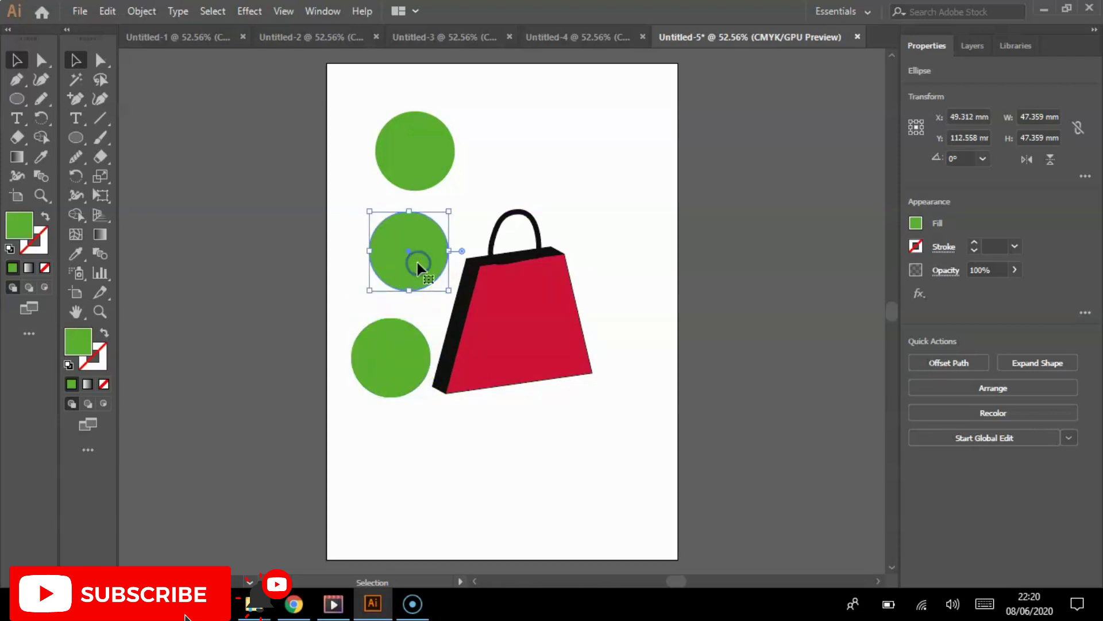
pyautogui.click(915, 223)
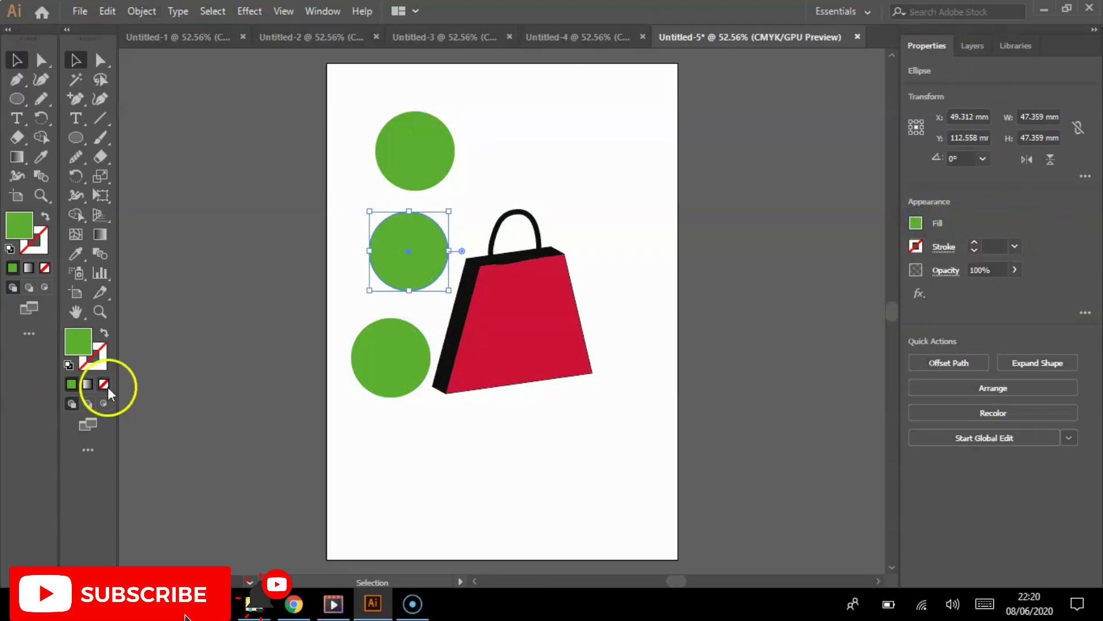
pyautogui.doubleClick(83, 344)
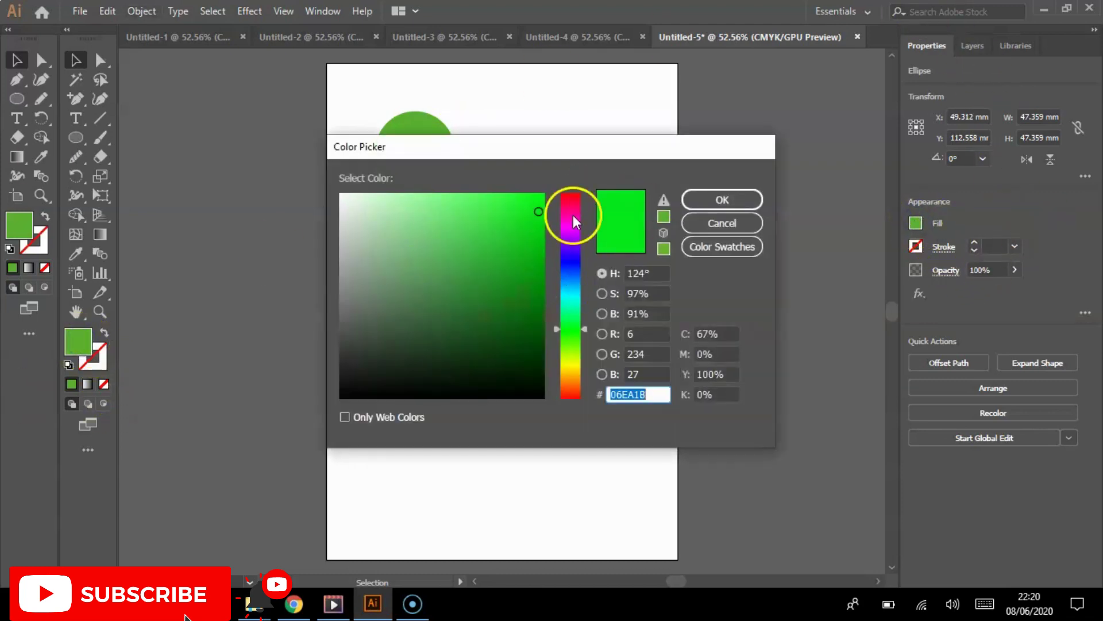
pyautogui.click(571, 207)
pyautogui.click(503, 214)
pyautogui.click(733, 199)
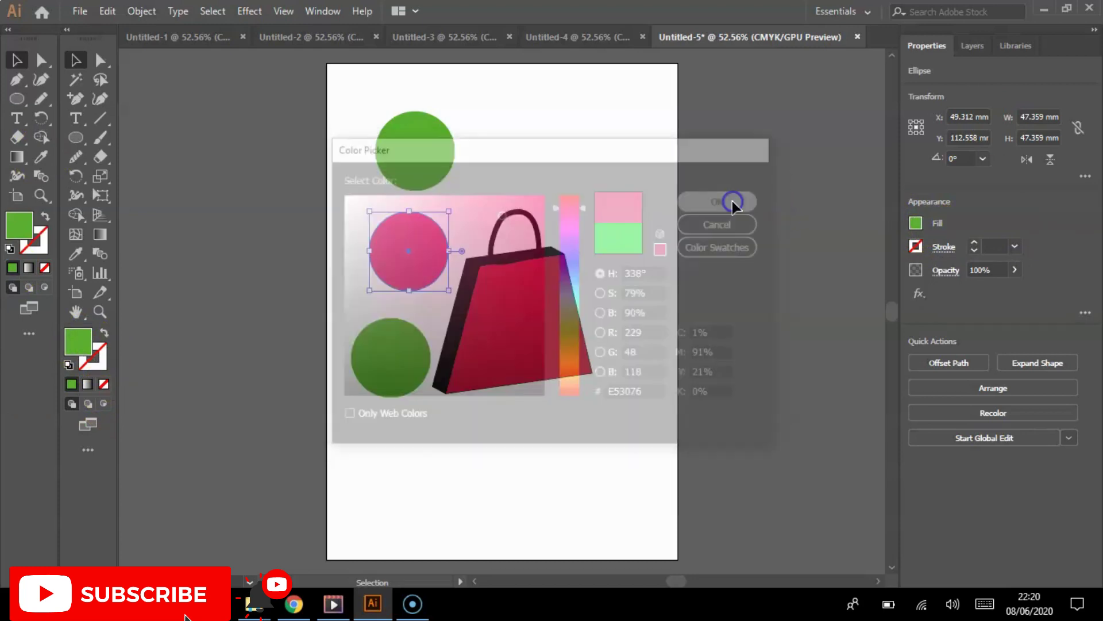
# - Select both green circles by their matching fill with the Magic Wand tool, and clear the selection
pyautogui.click(73, 80)
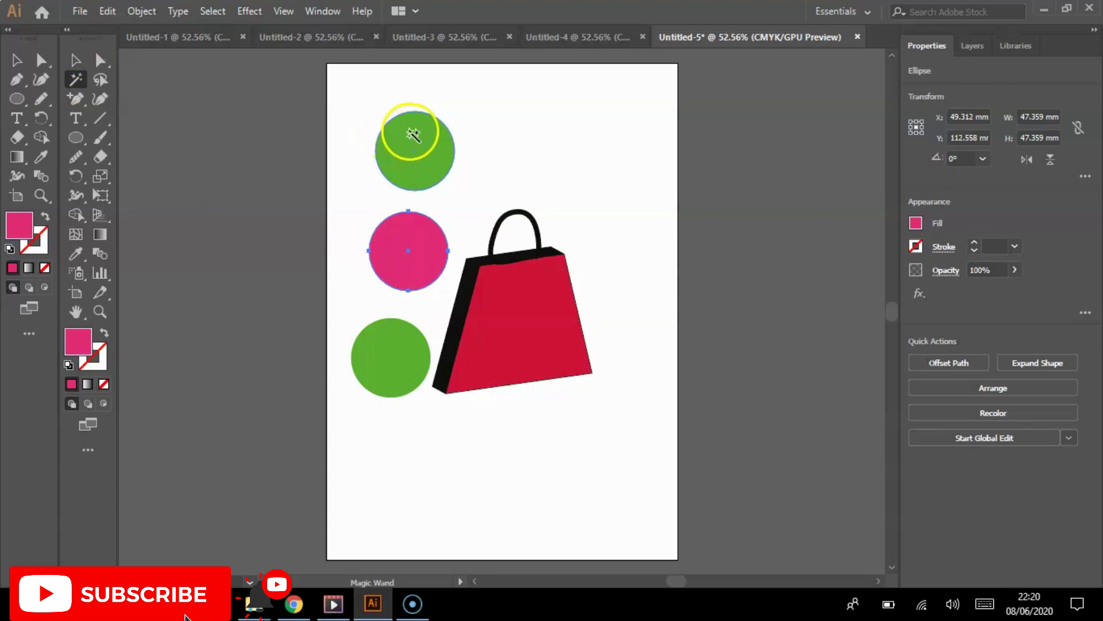
pyautogui.click(413, 134)
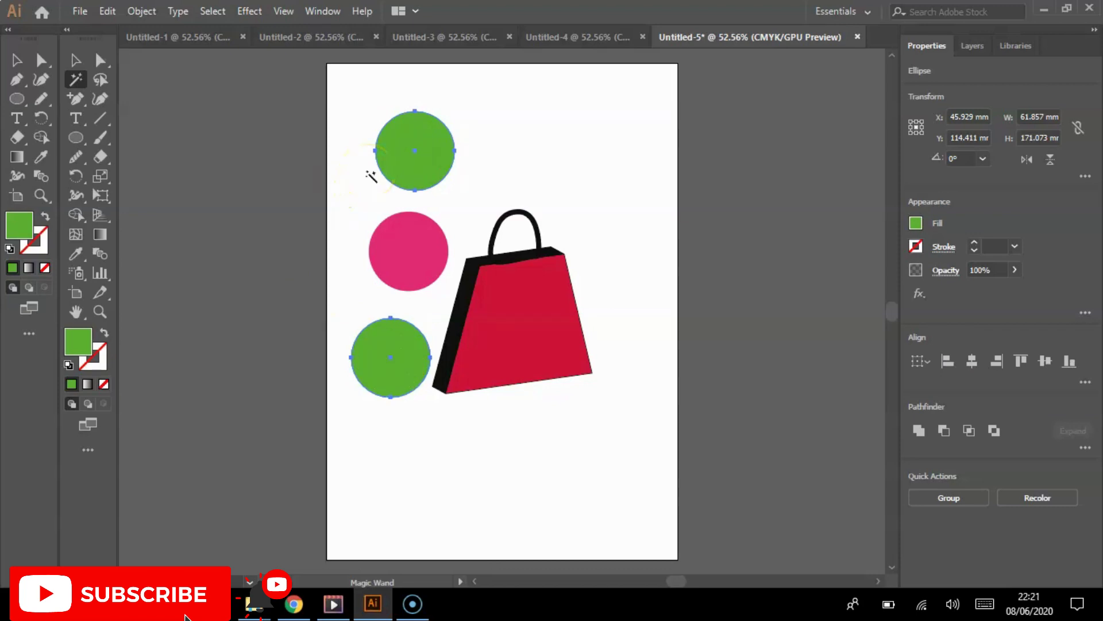
pyautogui.click(73, 57)
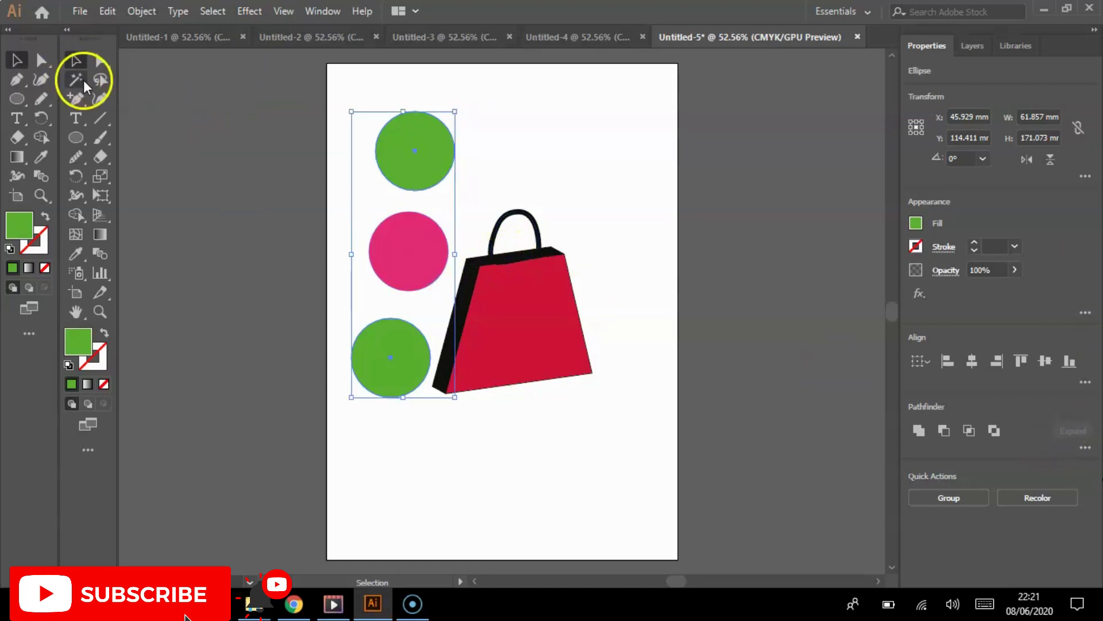
pyautogui.click(373, 81)
# - Move the upper green circle directly above the pink one, at about X 49.3 mm, Y 48.8 mm, then marquee-select all three circles and deselect them
pyautogui.moveTo(414, 173)
pyautogui.mouseDown()
pyautogui.moveTo(401, 140)
pyautogui.moveTo(407, 166)
pyautogui.mouseUp()
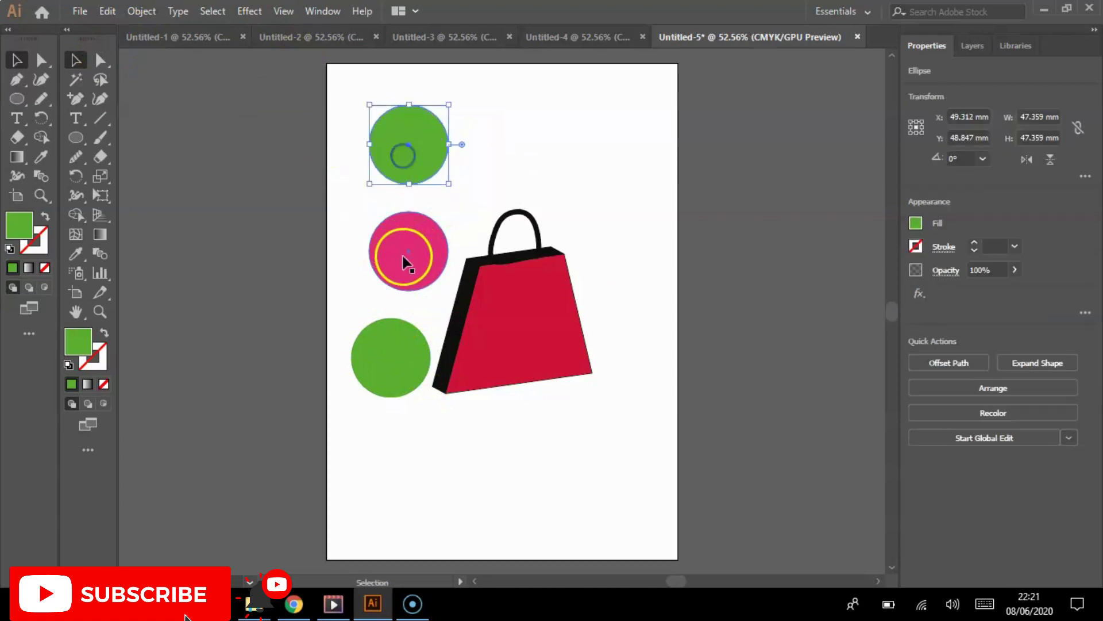
pyautogui.click(408, 266)
pyautogui.click(412, 344)
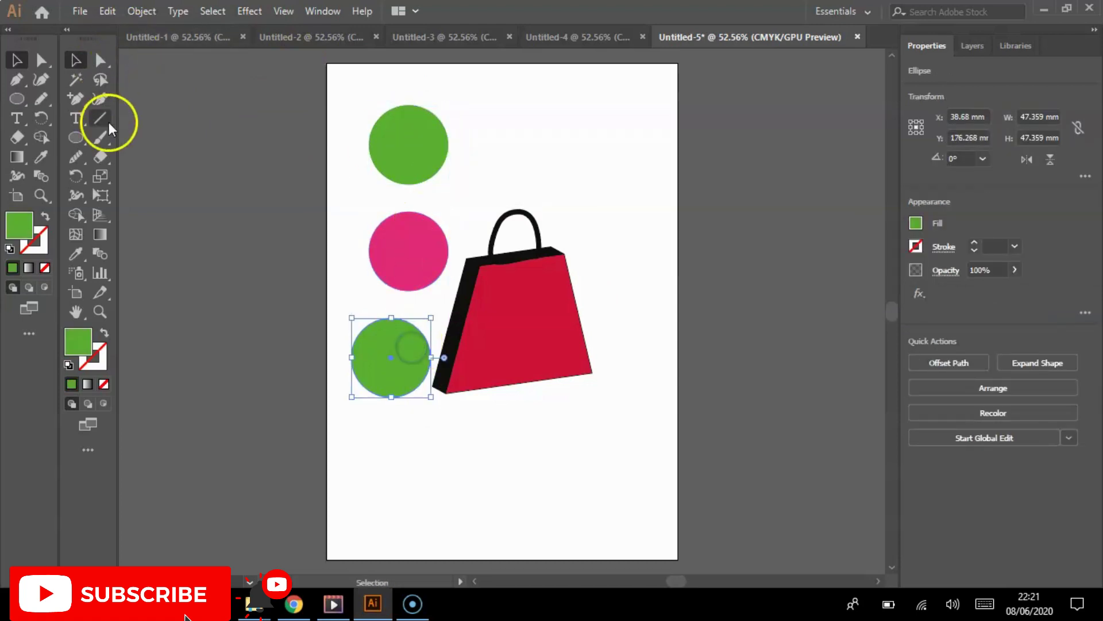
pyautogui.click(480, 140)
pyautogui.moveTo(389, 377); pyautogui.dragTo(355, 113)
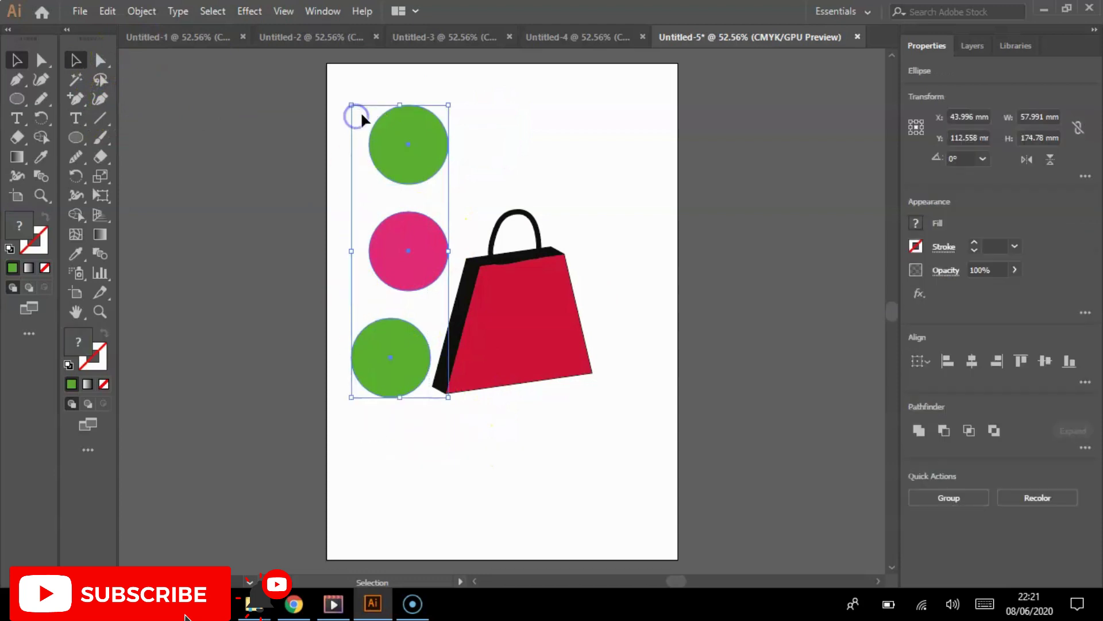
pyautogui.click(493, 449)
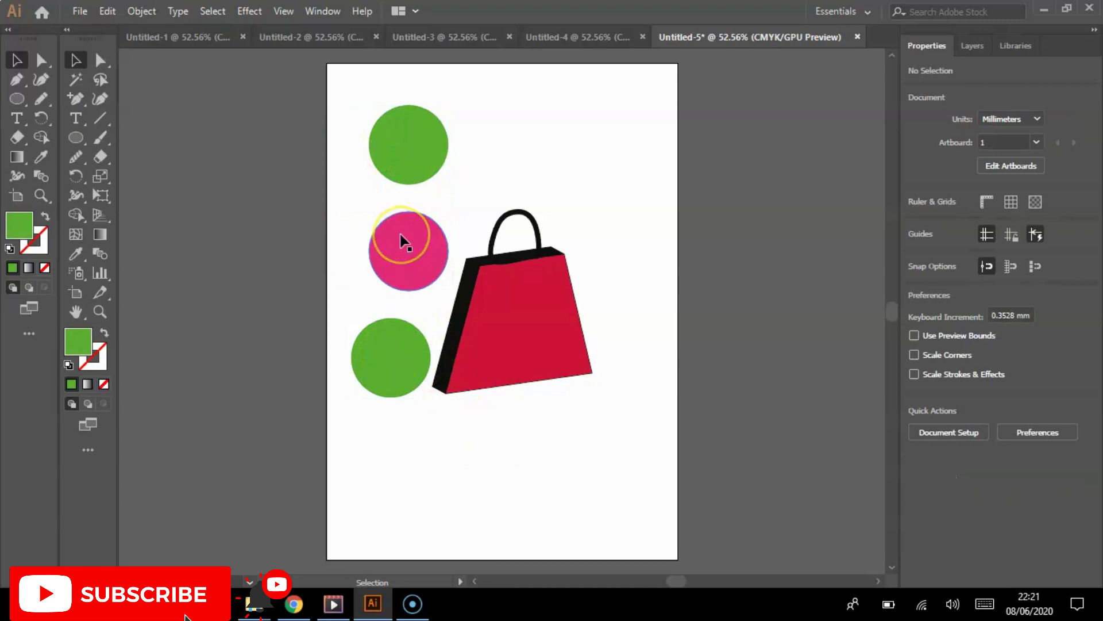
# - Select only the two green circles with a freehand Lasso outline that goes around the pink one, and return to the Selection tool
pyautogui.click(101, 77)
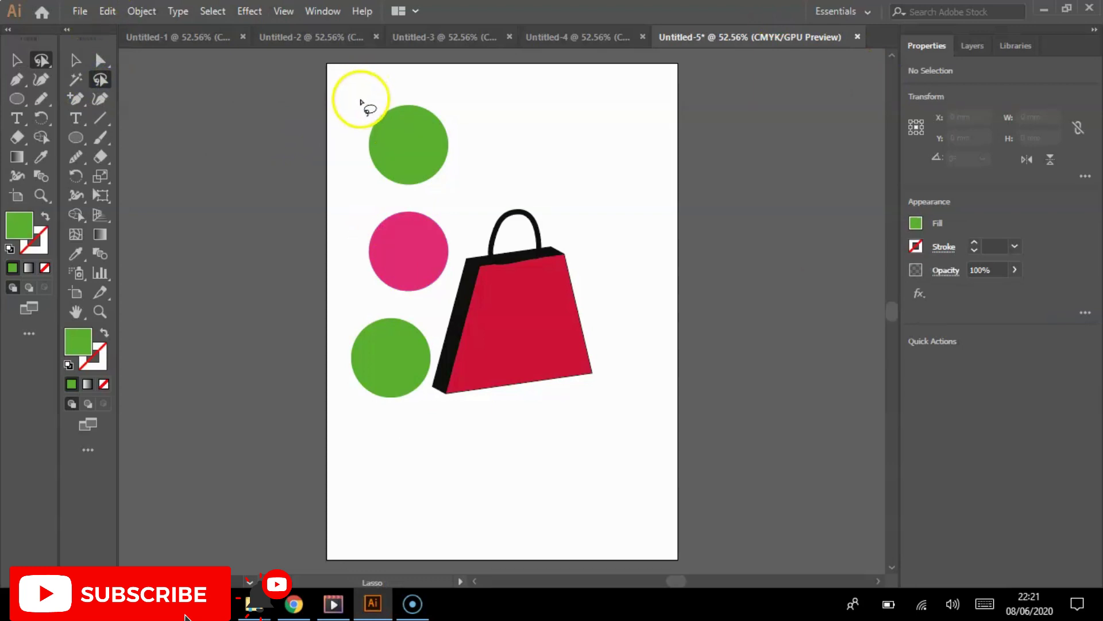
pyautogui.moveTo(360, 99); pyautogui.dragTo(352, 139)
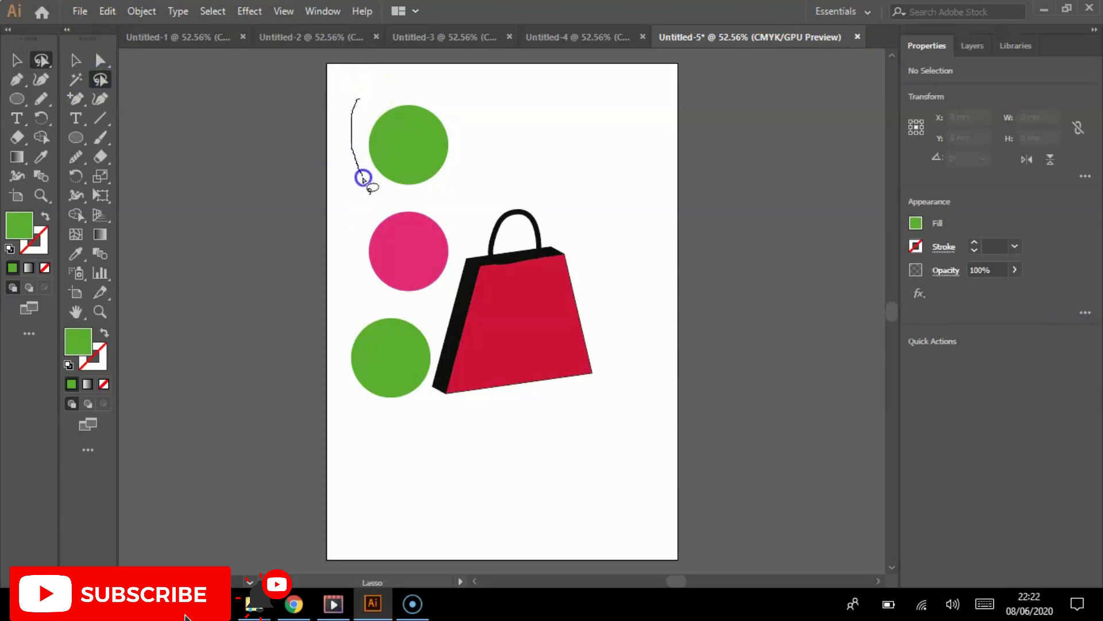
pyautogui.moveTo(363, 178); pyautogui.dragTo(353, 334)
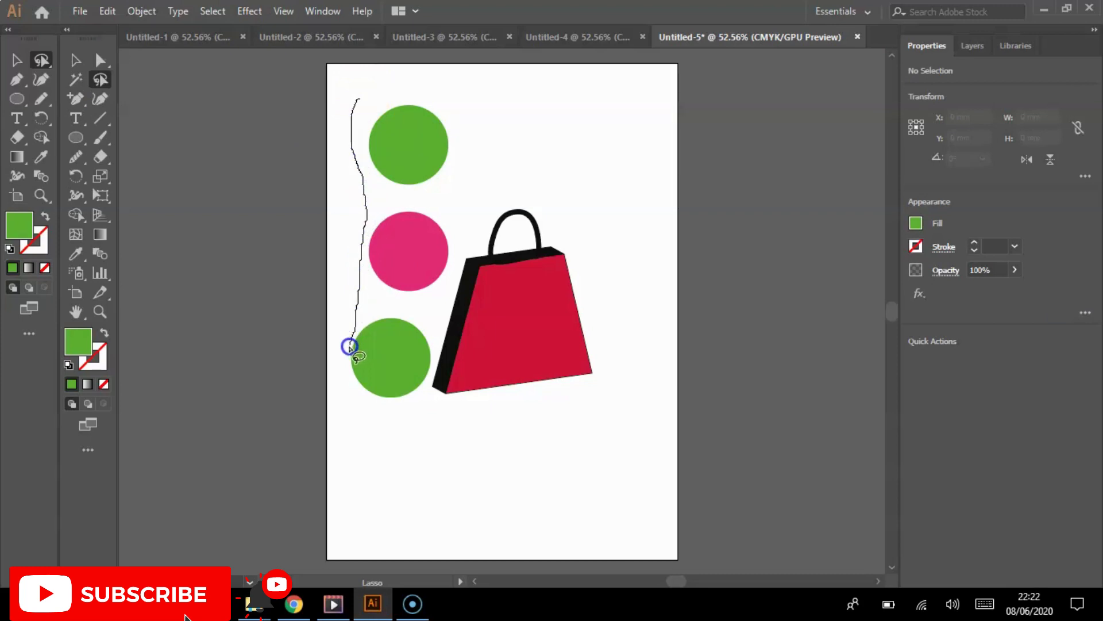
pyautogui.moveTo(355, 326)
pyautogui.mouseDown()
pyautogui.moveTo(350, 368)
pyautogui.moveTo(389, 406)
pyautogui.moveTo(432, 362)
pyautogui.moveTo(426, 316)
pyautogui.moveTo(350, 254)
pyautogui.moveTo(370, 184)
pyautogui.moveTo(458, 182)
pyautogui.moveTo(409, 81)
pyautogui.moveTo(345, 115)
pyautogui.mouseUp()
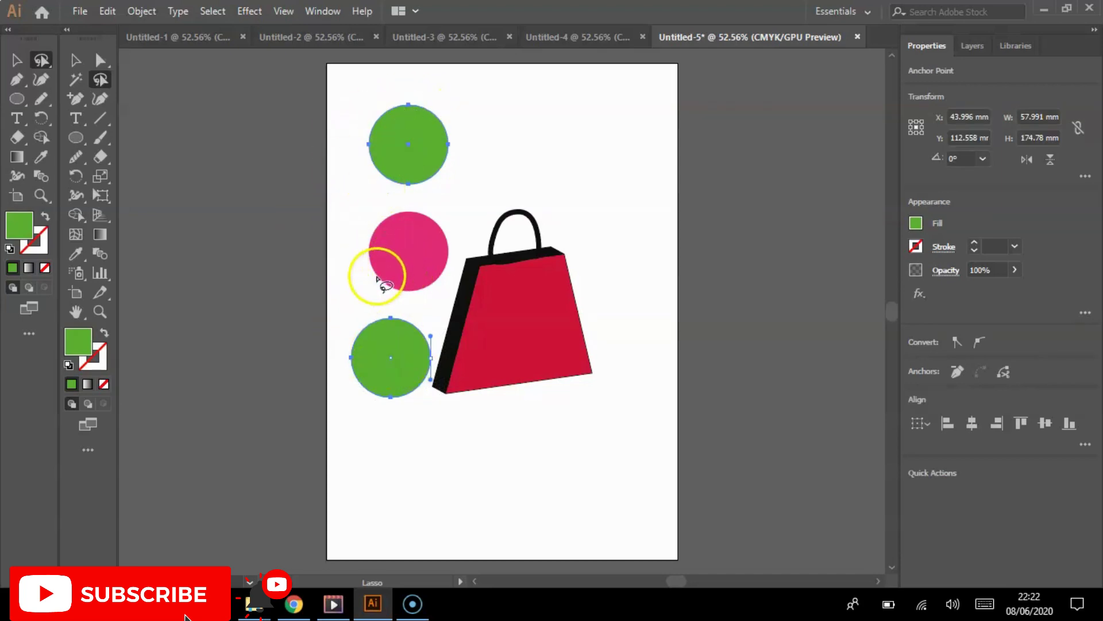
pyautogui.click(74, 59)
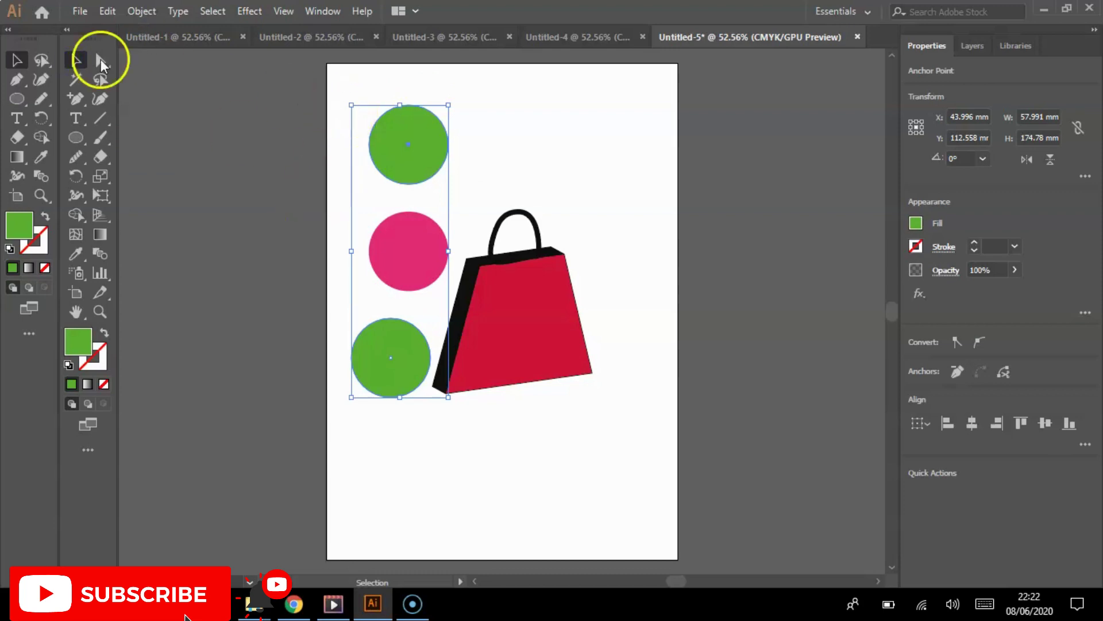